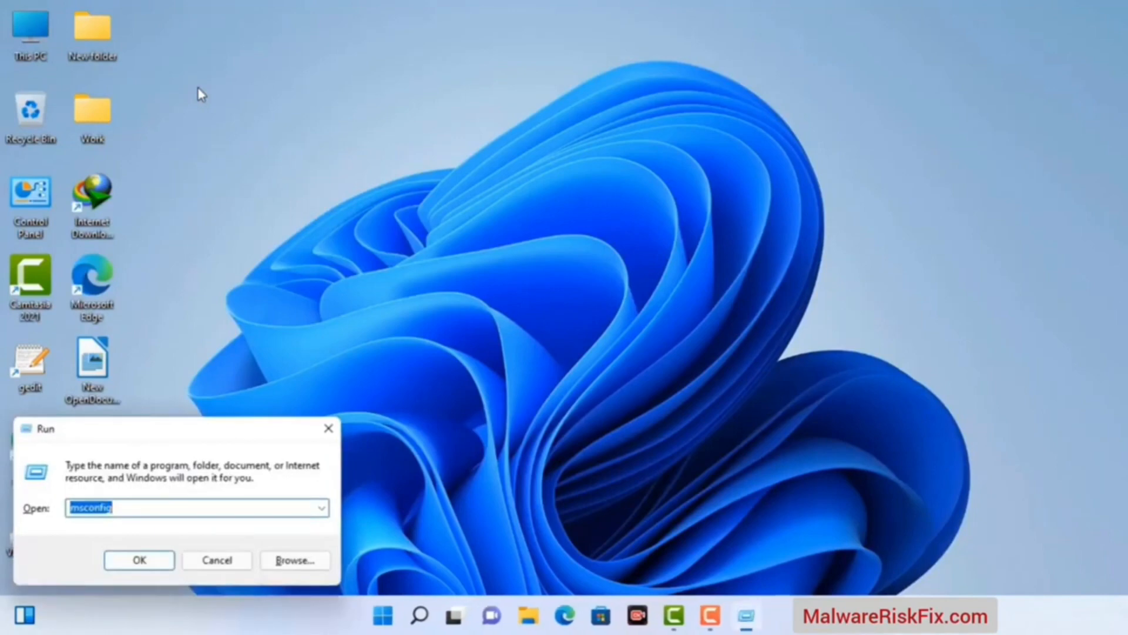
Run msconfig to open System Configuration
drag(189, 426, 496, 140)
click(448, 220)
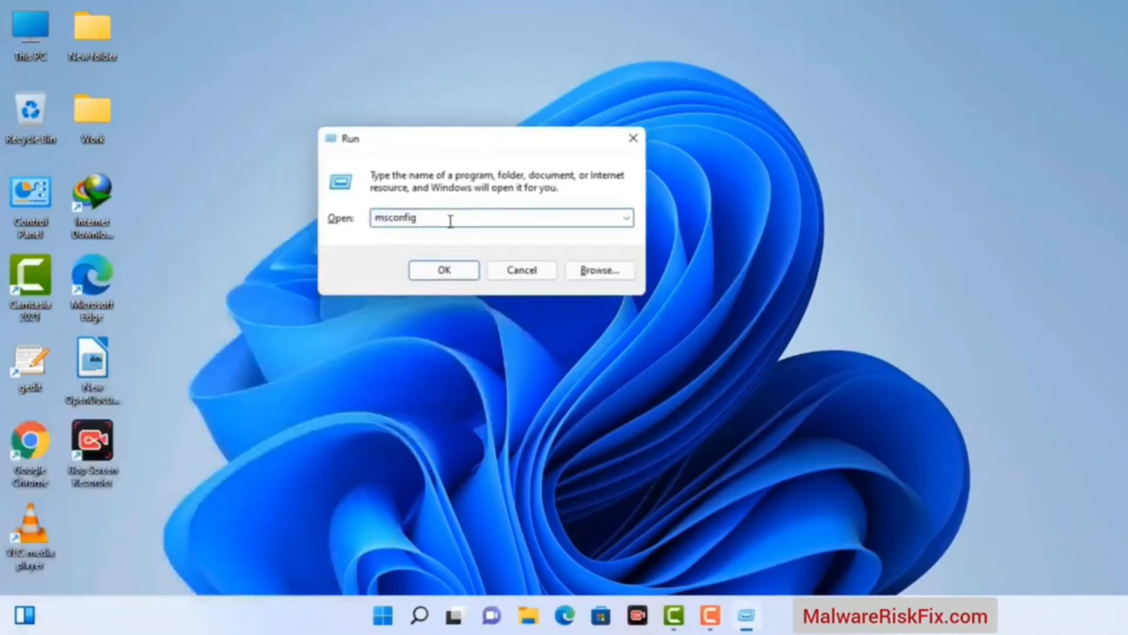
click(440, 276)
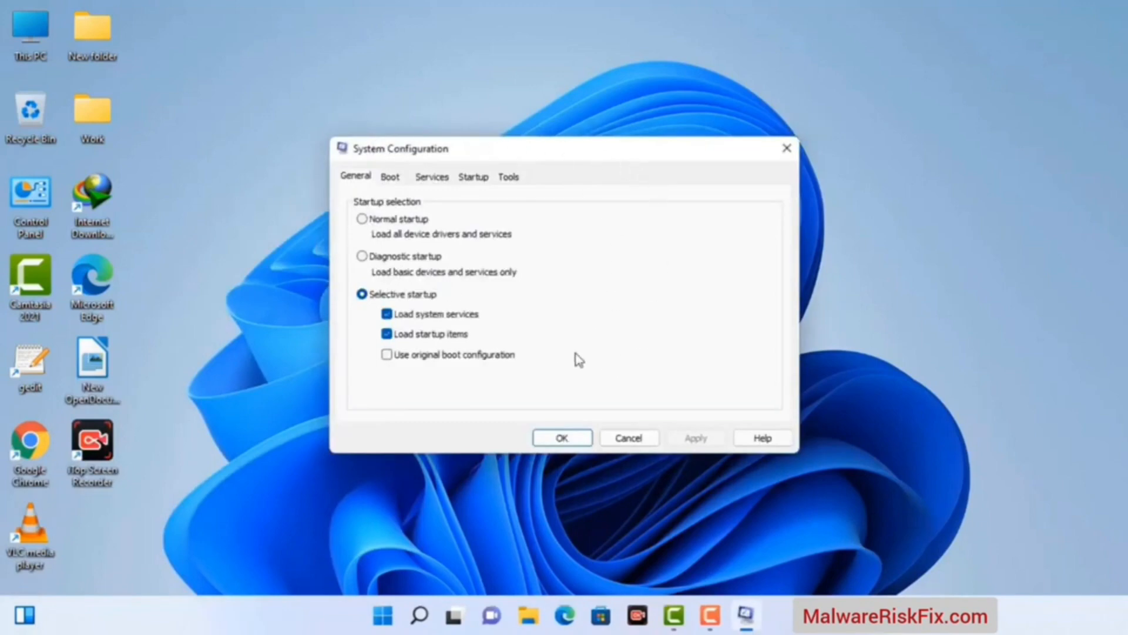
Enable Safe boot with the Network option for Windows 11 and apply the boot settings
click(390, 177)
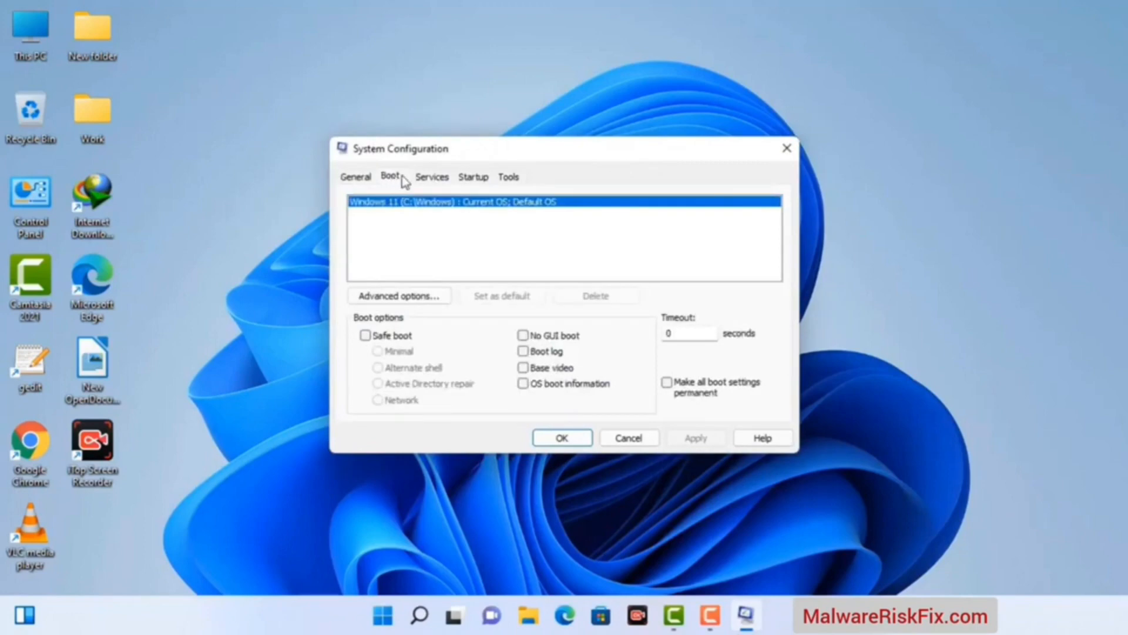
click(365, 337)
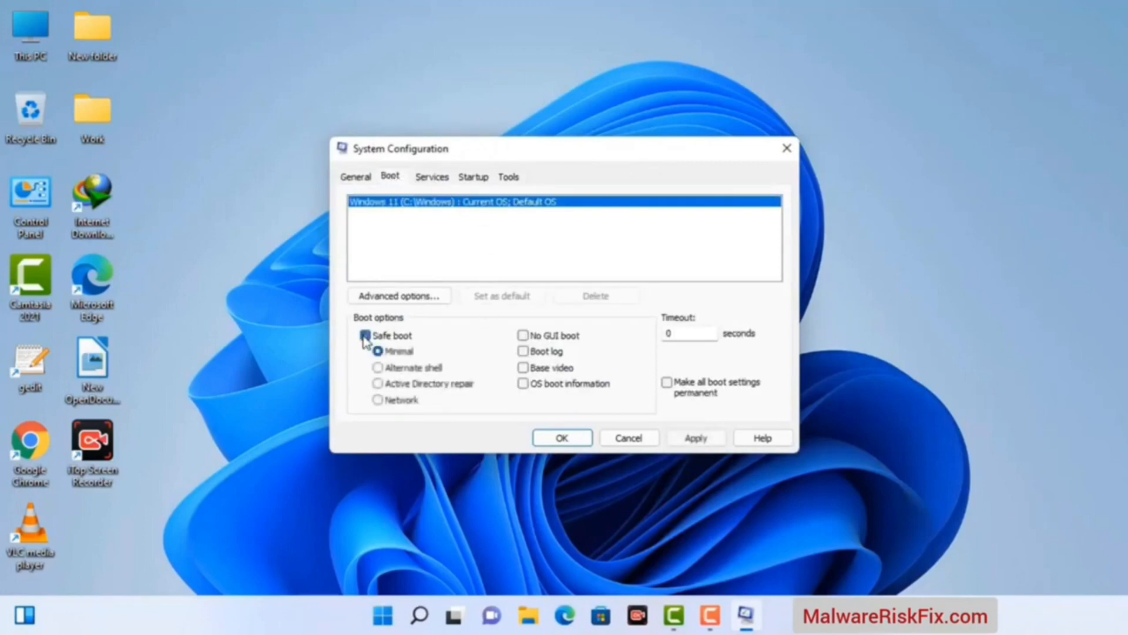
click(402, 404)
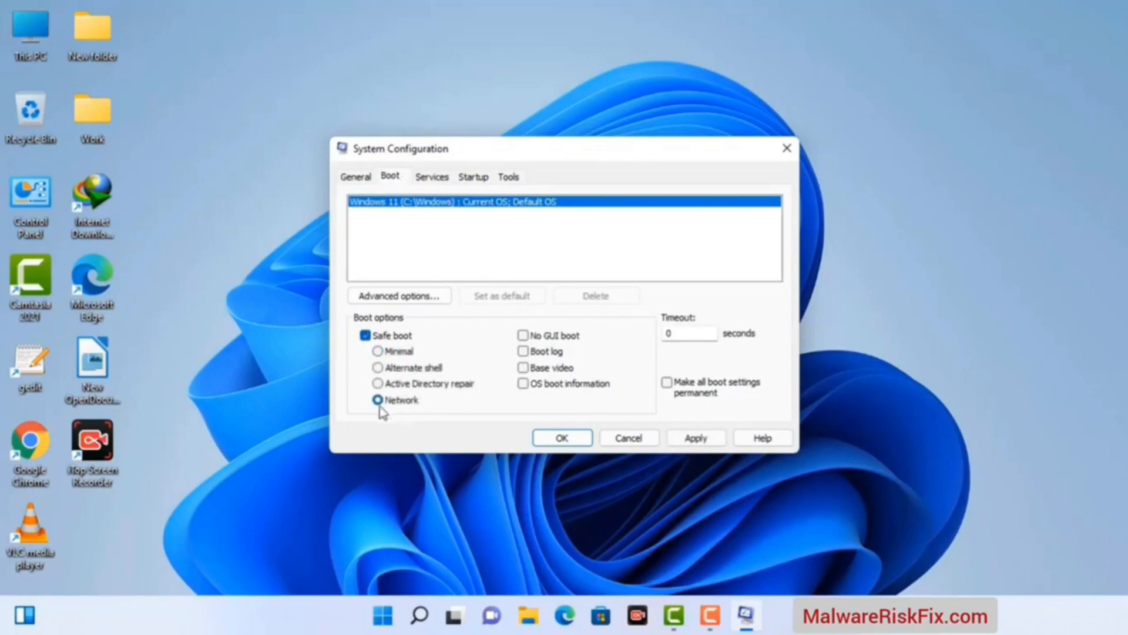
click(696, 439)
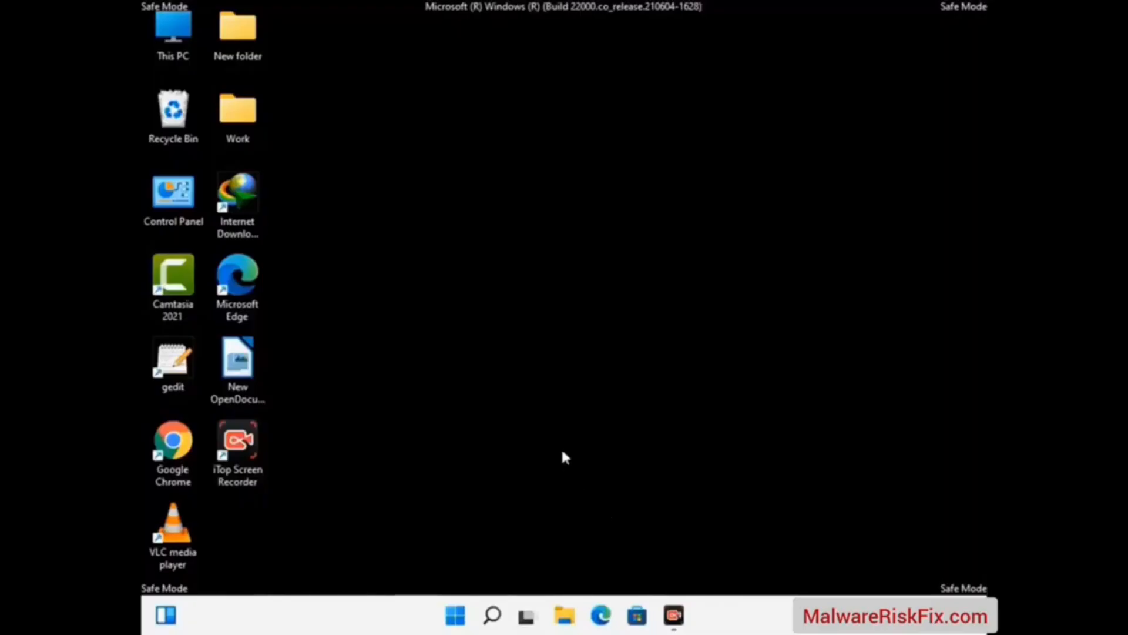
Set File Explorer Options in Control Panel to show hidden files, folders, and drives, and close Control Panel
double_click(174, 214)
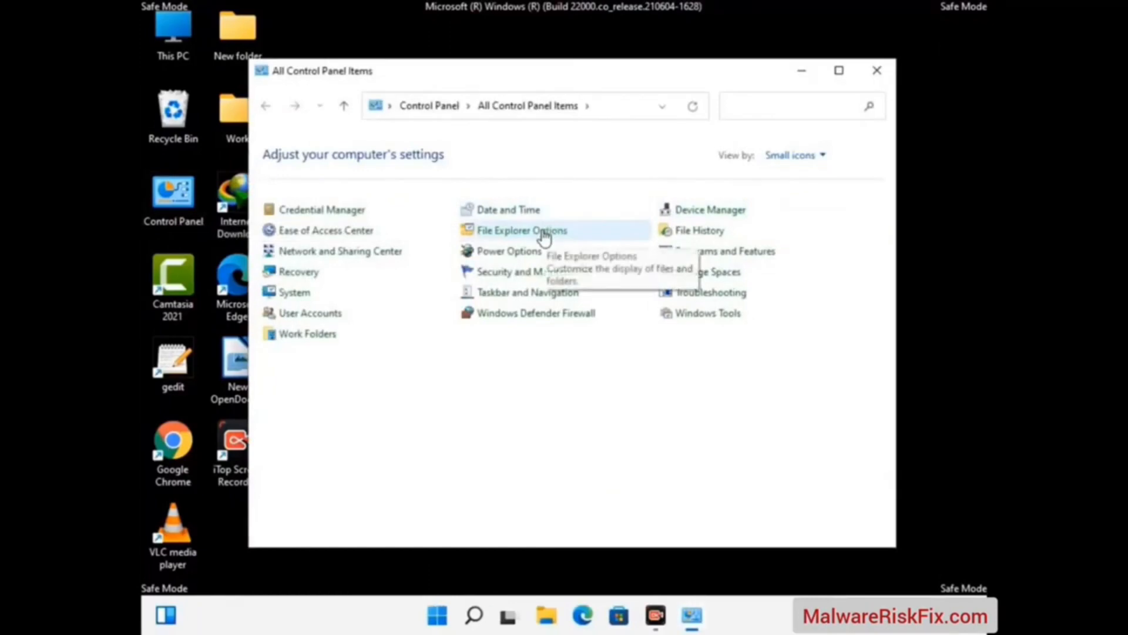
click(542, 234)
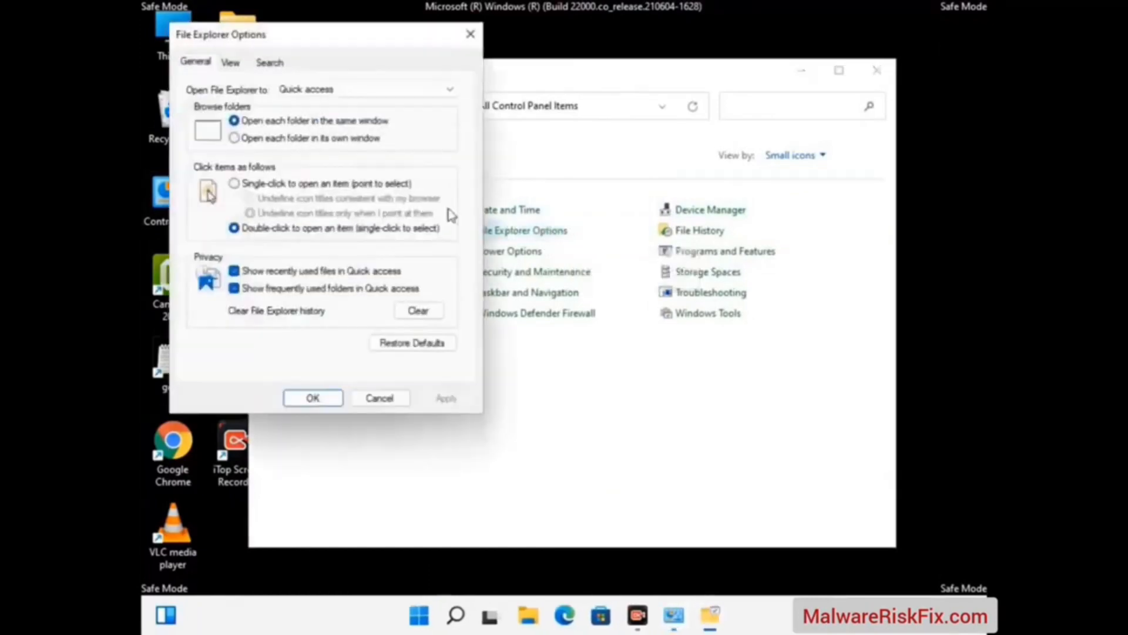
click(229, 62)
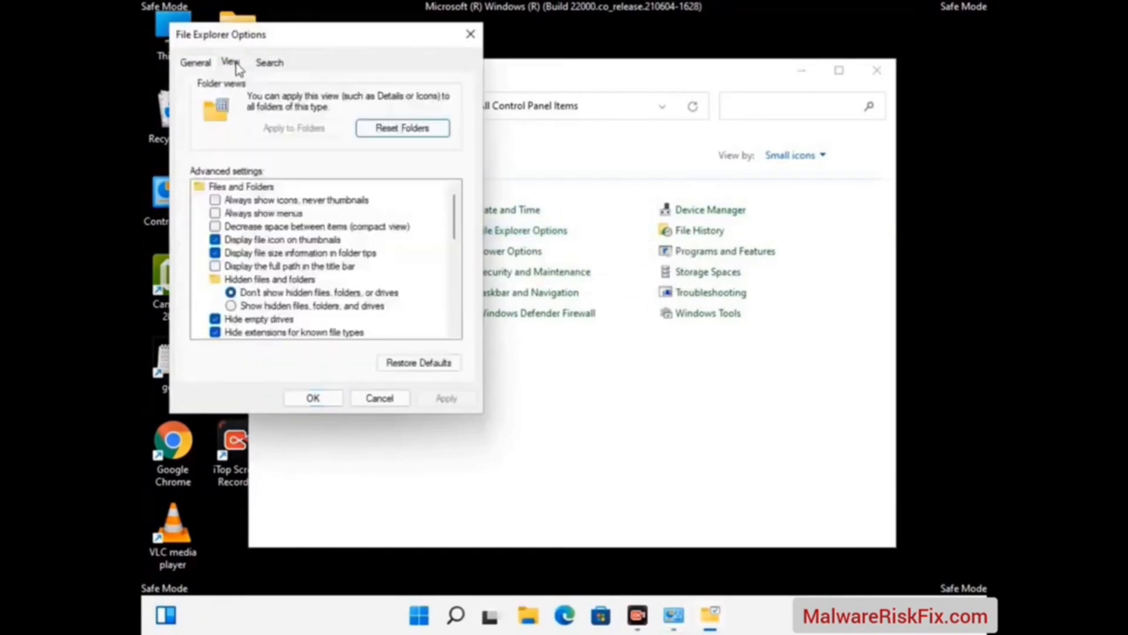
click(231, 307)
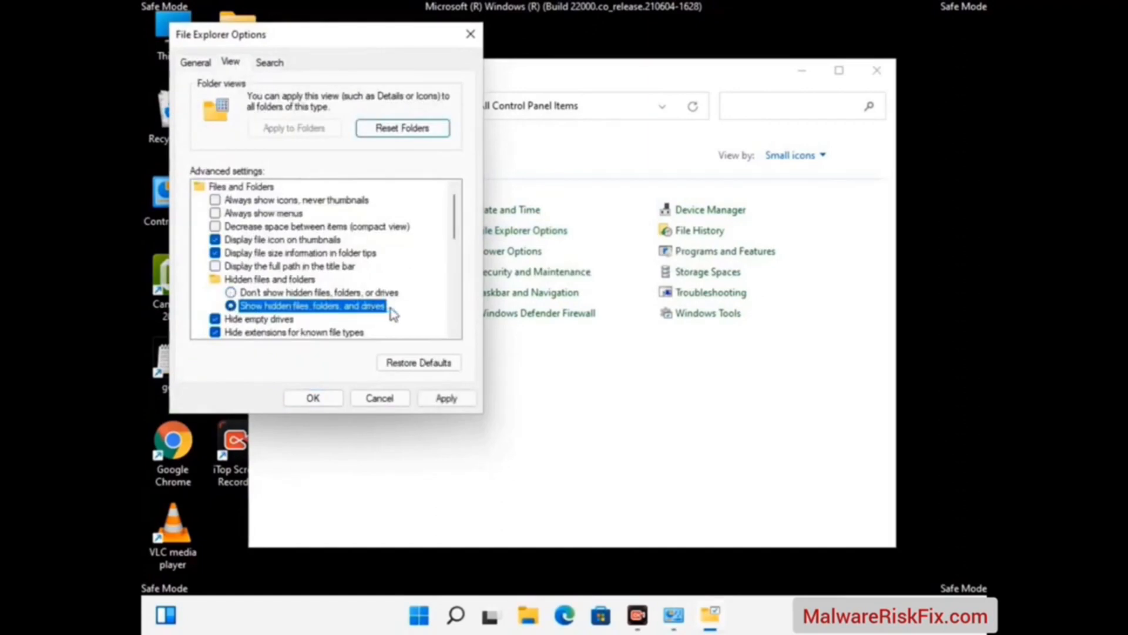
click(445, 400)
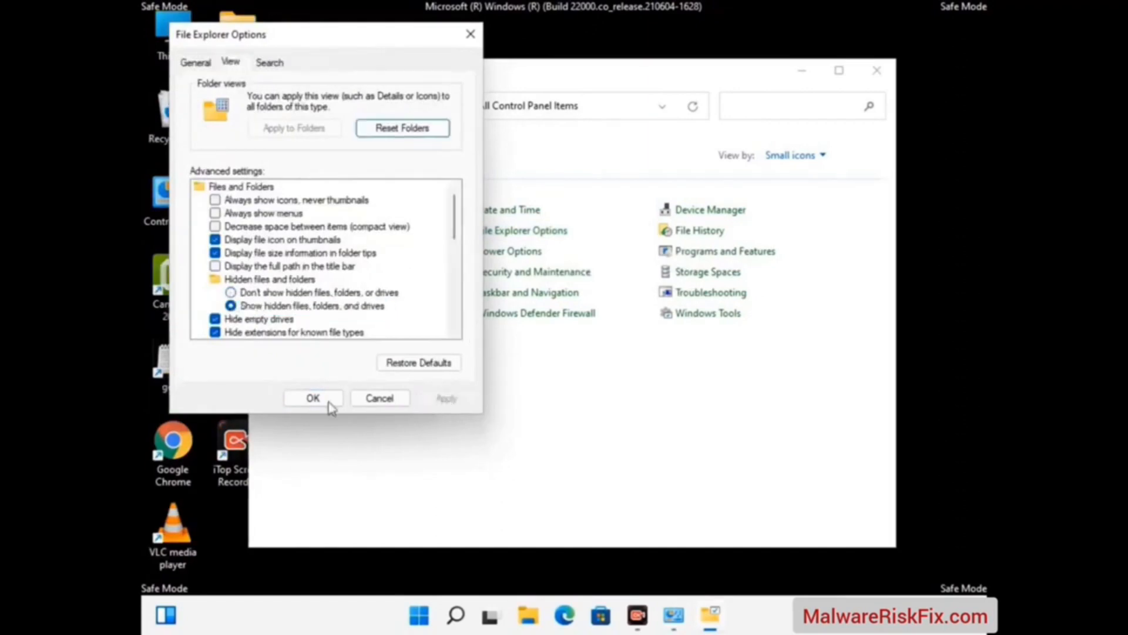
click(298, 402)
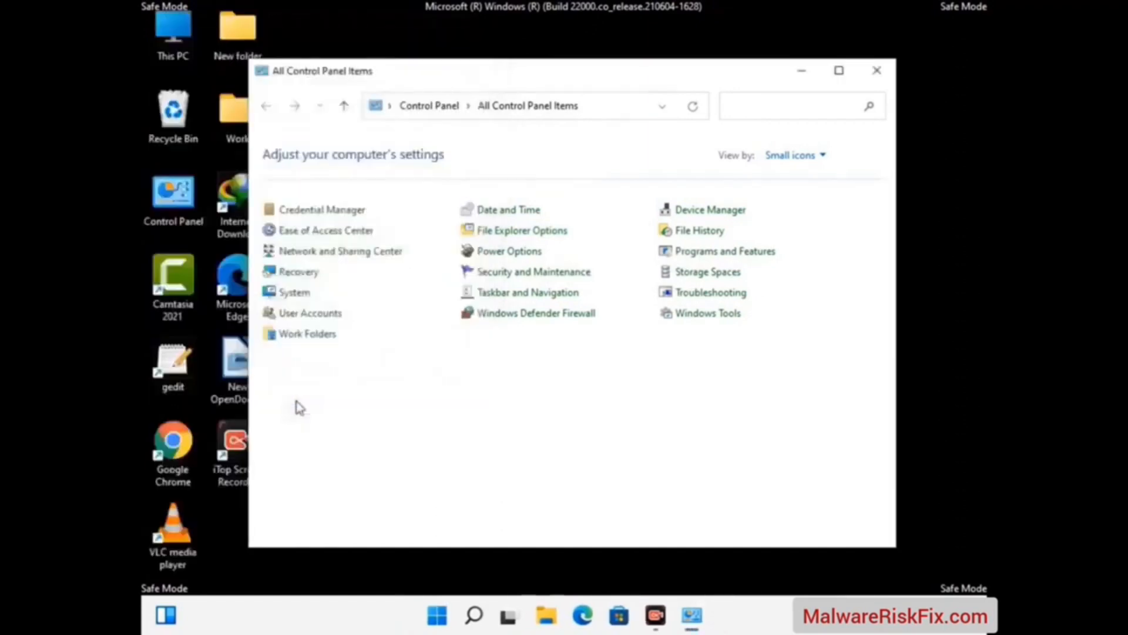
click(877, 70)
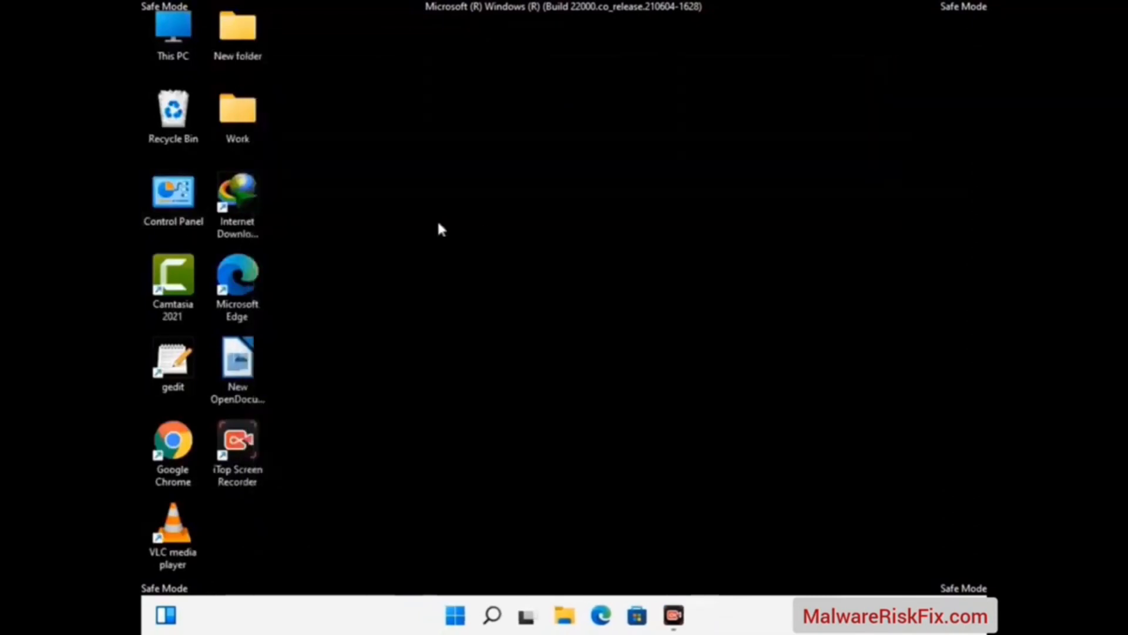
Browse to the folder C:\Windows\System32\drivers\etc in File Explorer
double_click(167, 55)
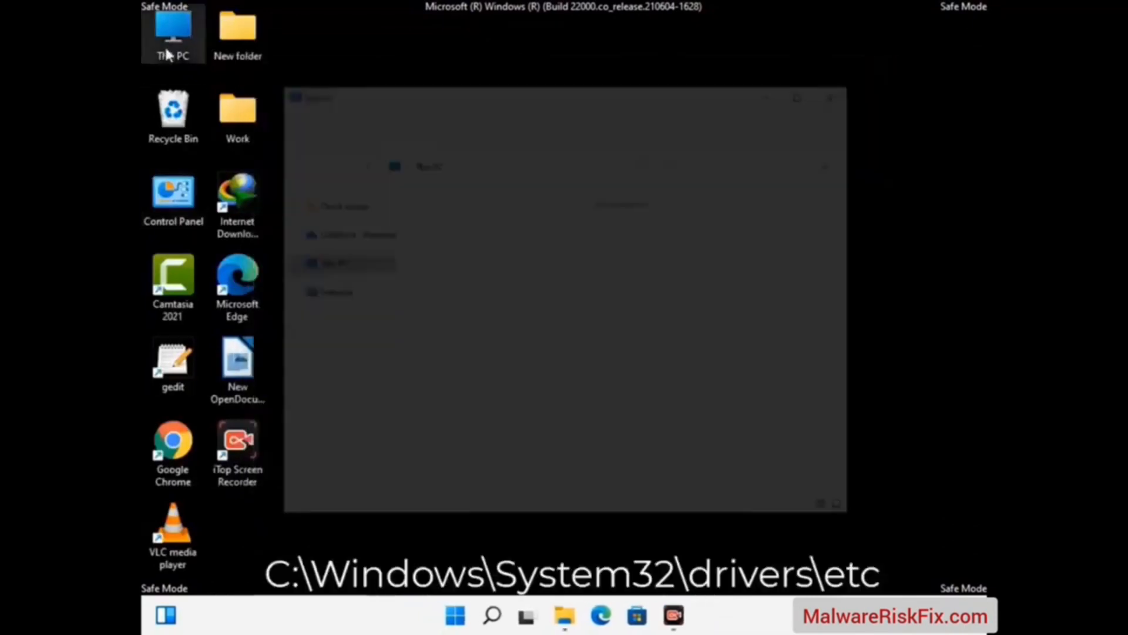
double_click(494, 386)
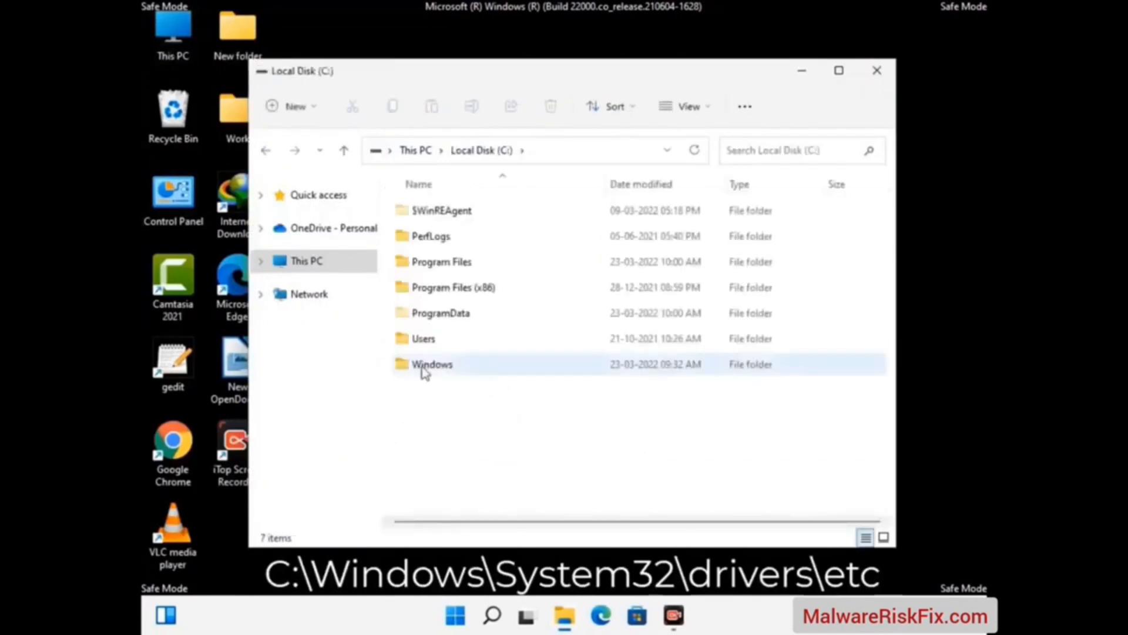
double_click(424, 367)
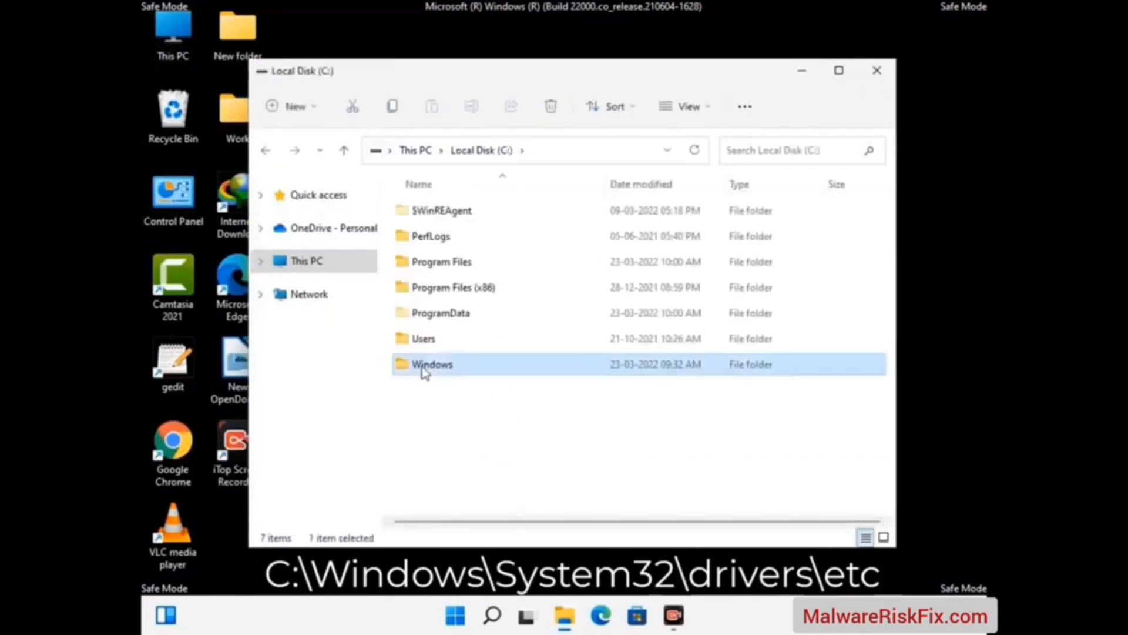
scroll(565, 373, down, 5)
scroll(558, 376, down, 12)
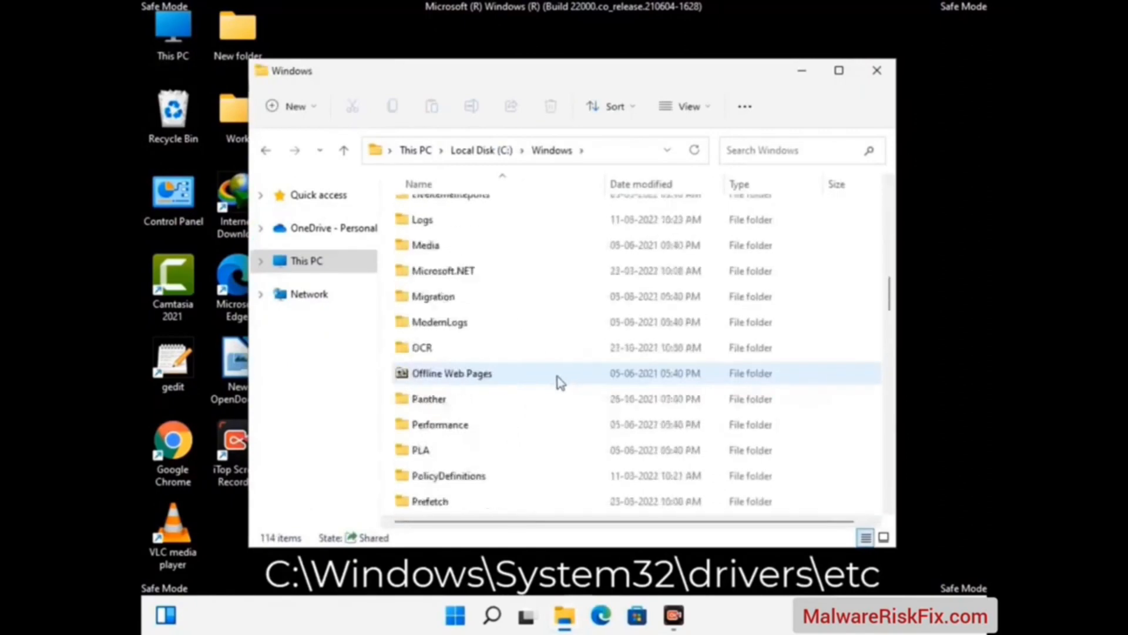
scroll(530, 405, down, 3)
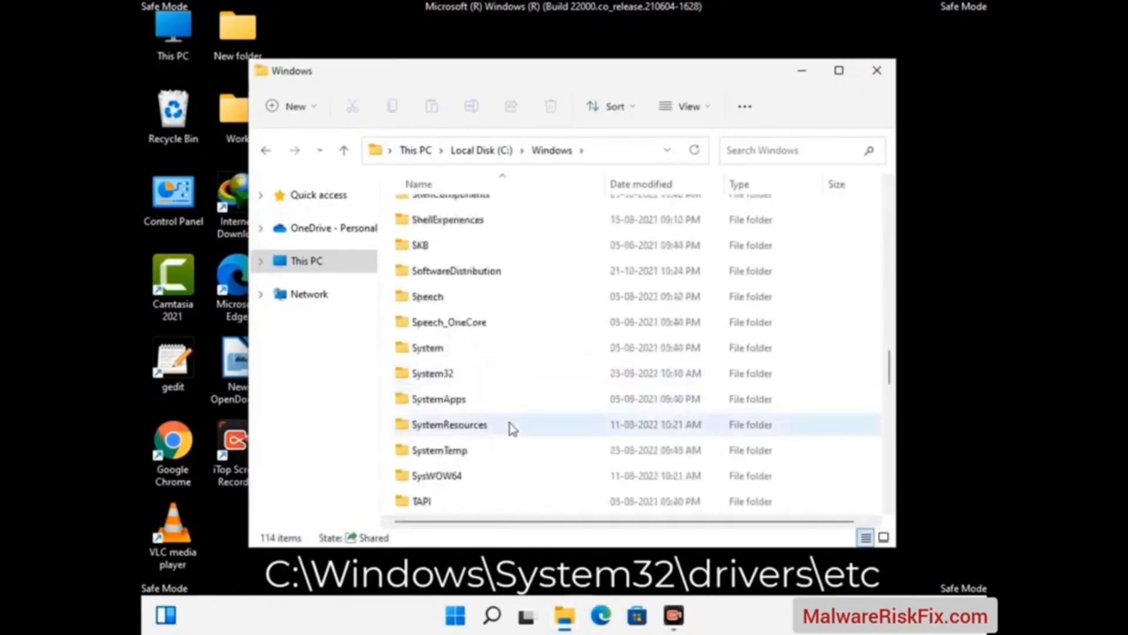
double_click(431, 375)
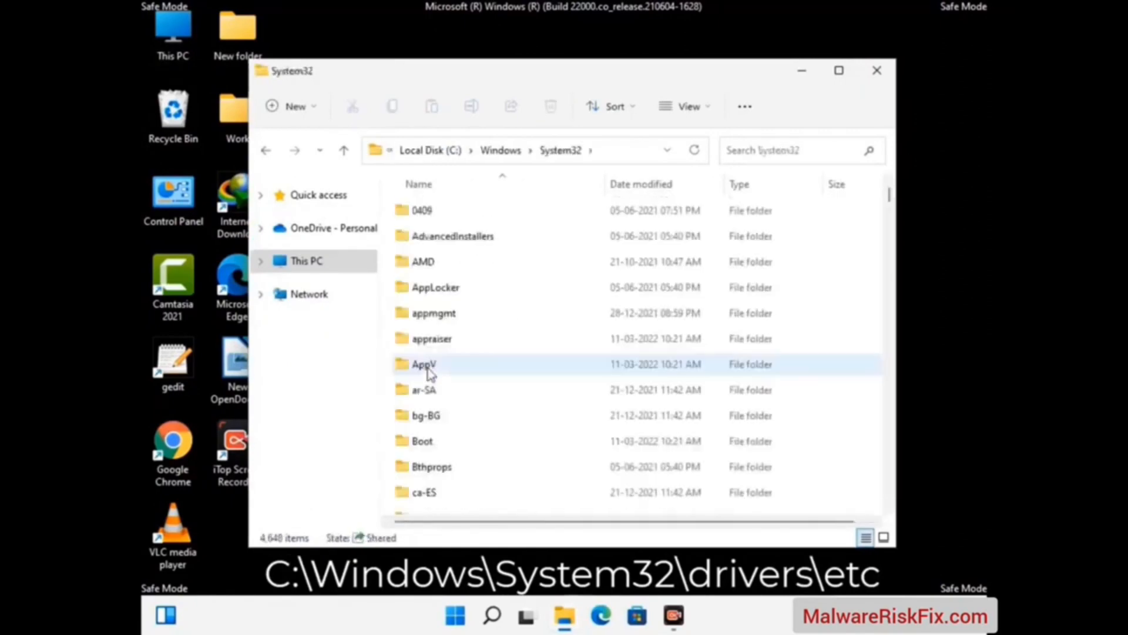
scroll(482, 382, down, 6)
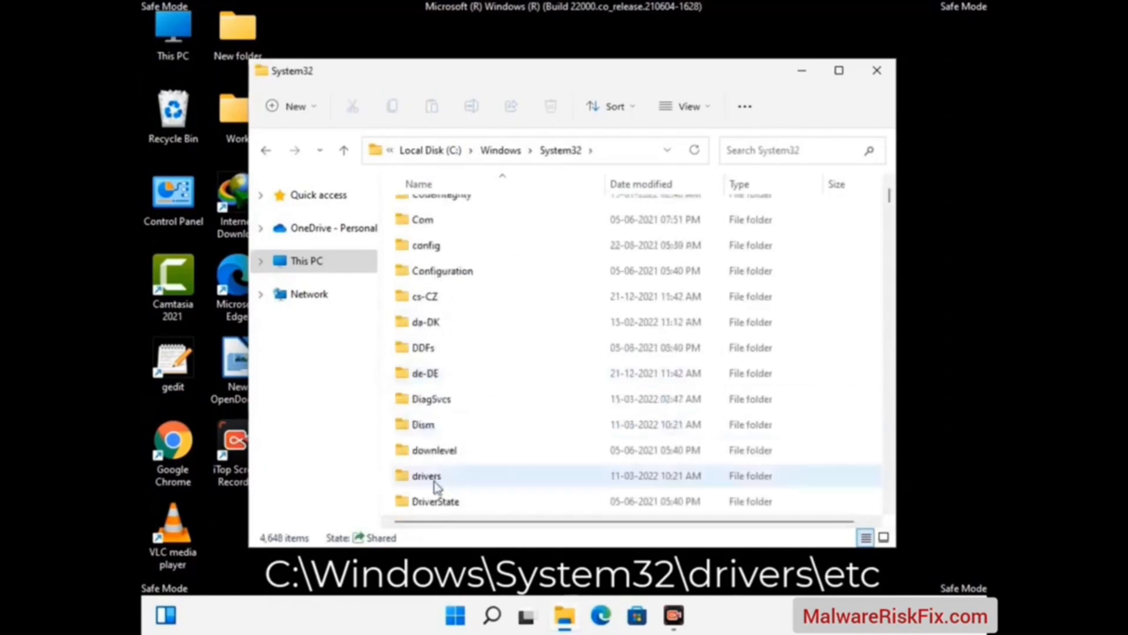
double_click(450, 479)
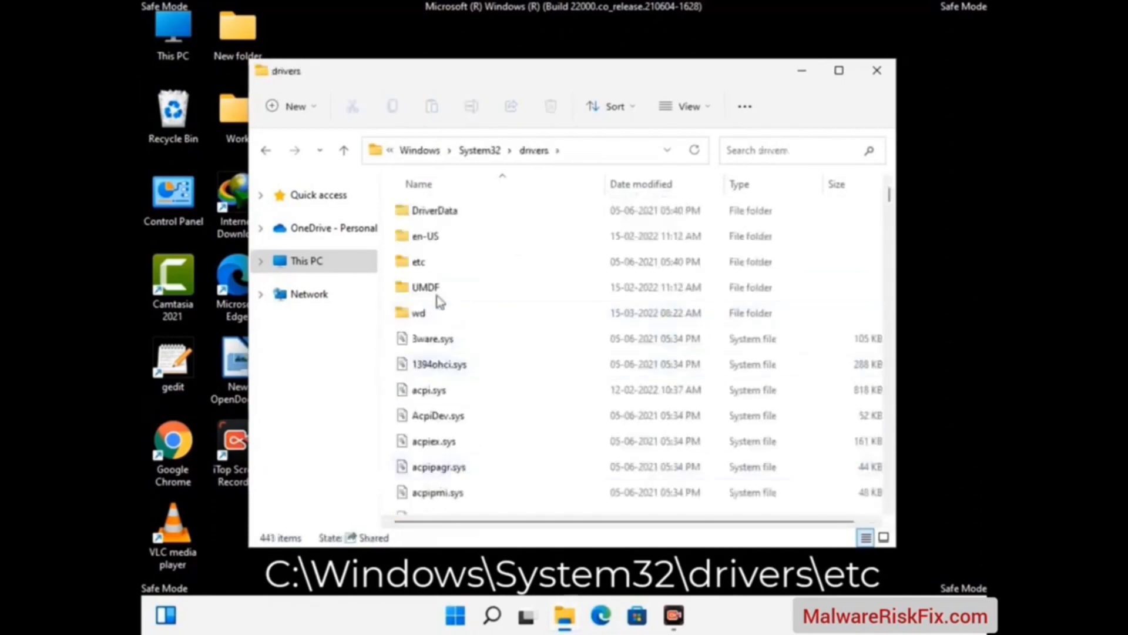
double_click(419, 263)
Open the hosts file from the etc folder with Notepad
click(433, 222)
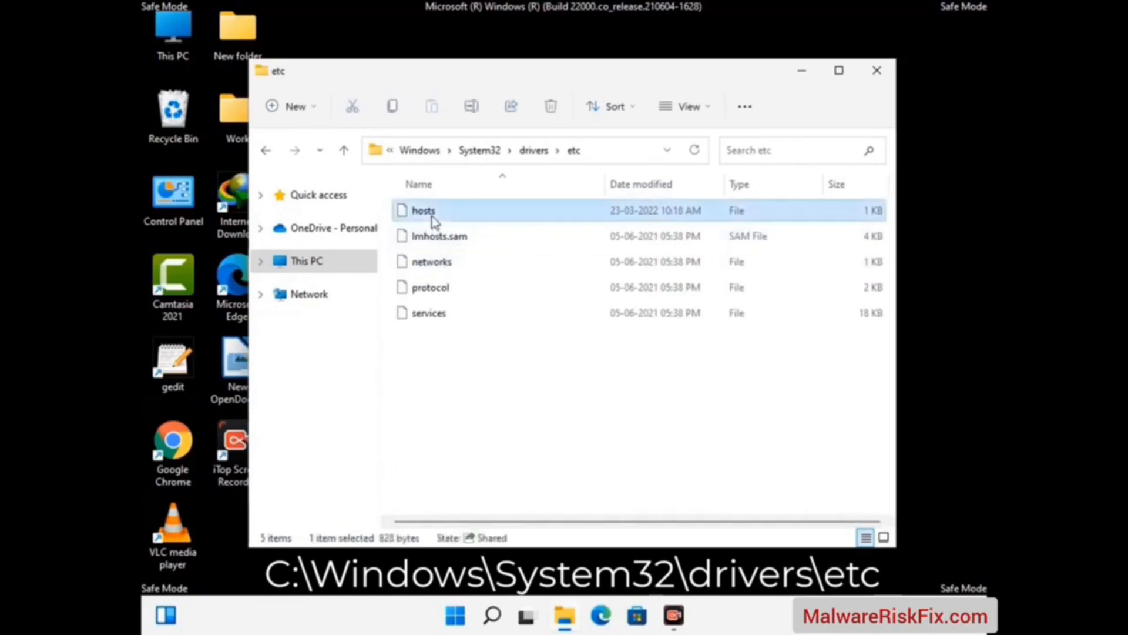
double_click(433, 222)
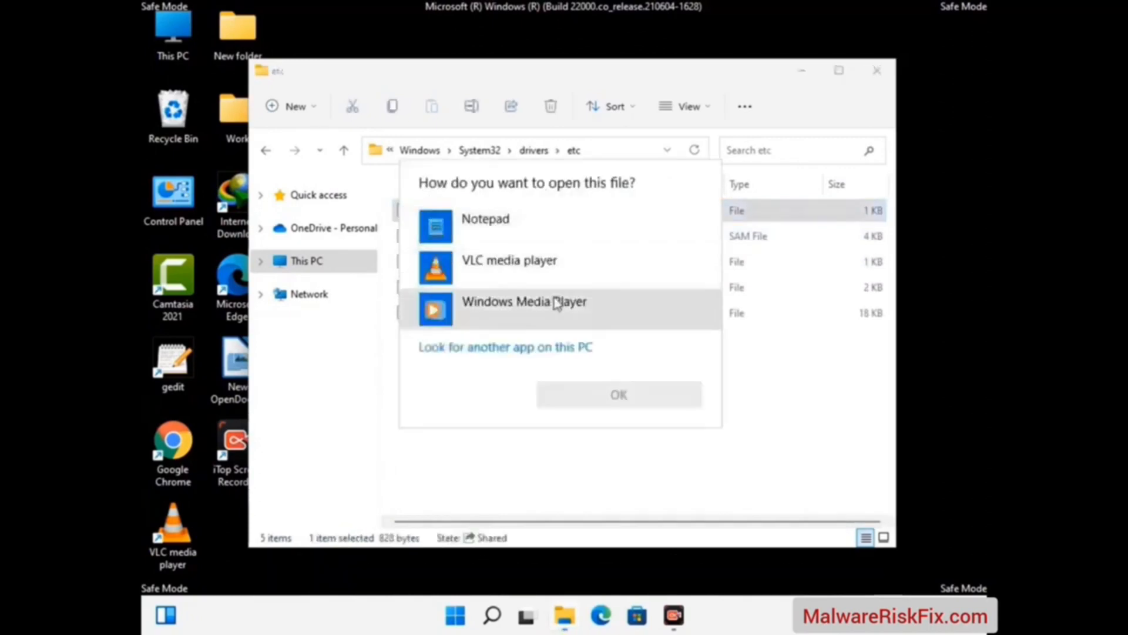
click(504, 228)
click(621, 396)
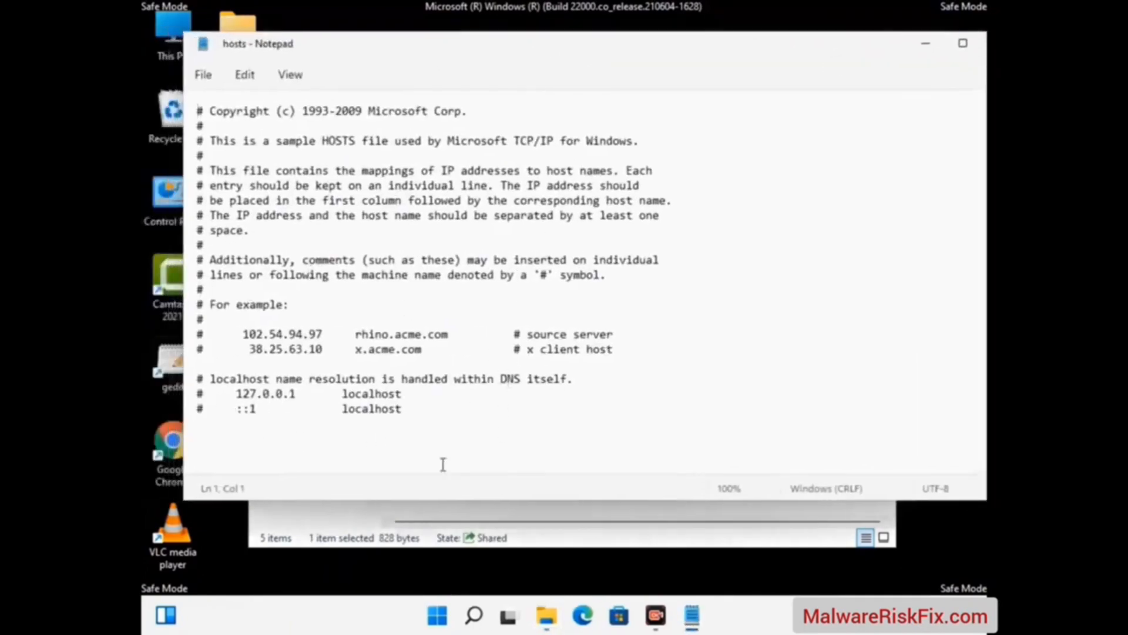
Add two line breaks after the final localhost line of the hosts file and save it
click(423, 413)
key(Return)
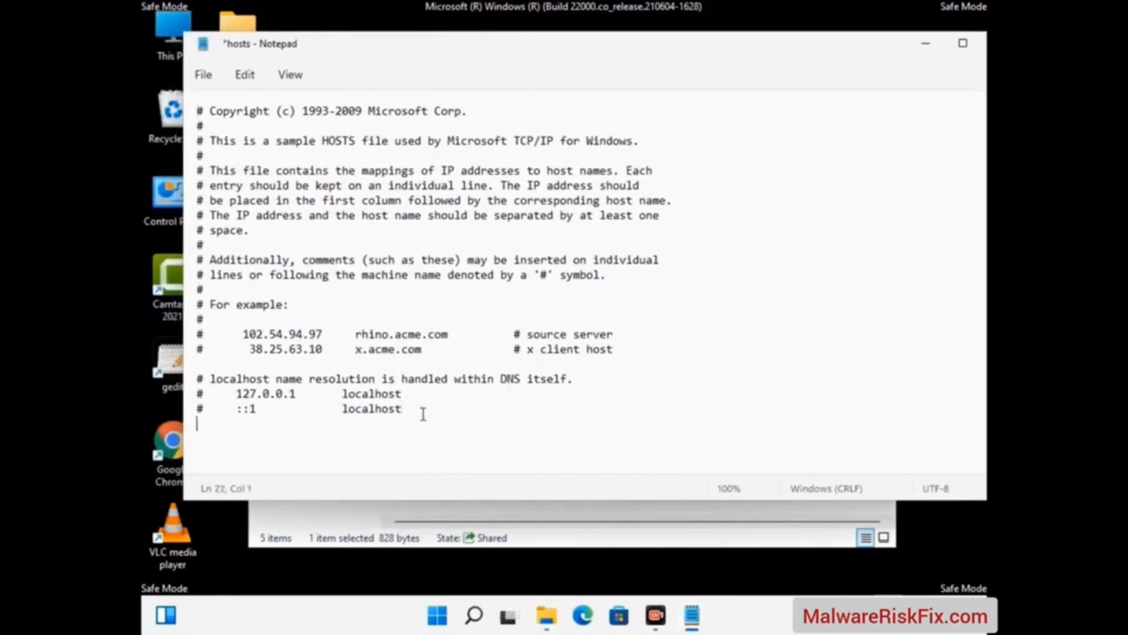
key(Return)
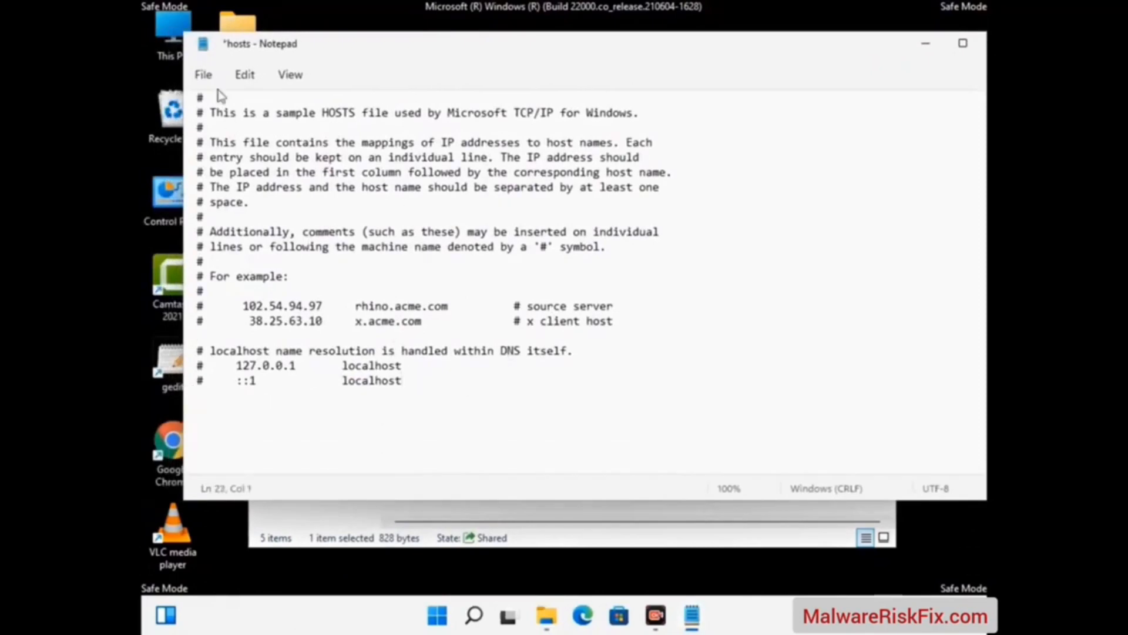
click(203, 76)
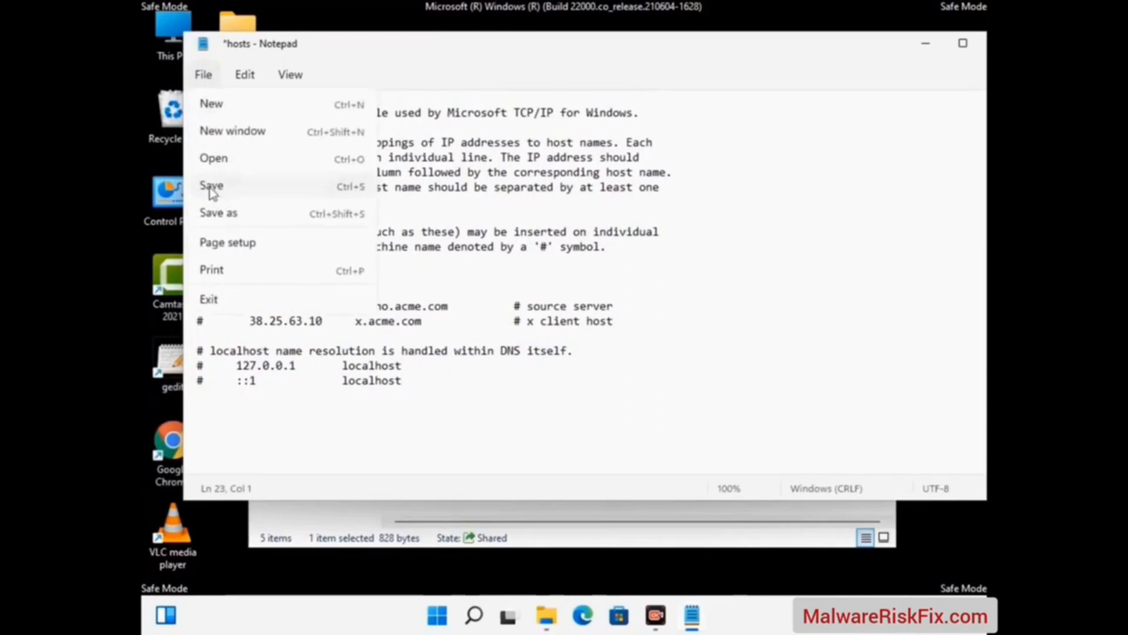
click(280, 189)
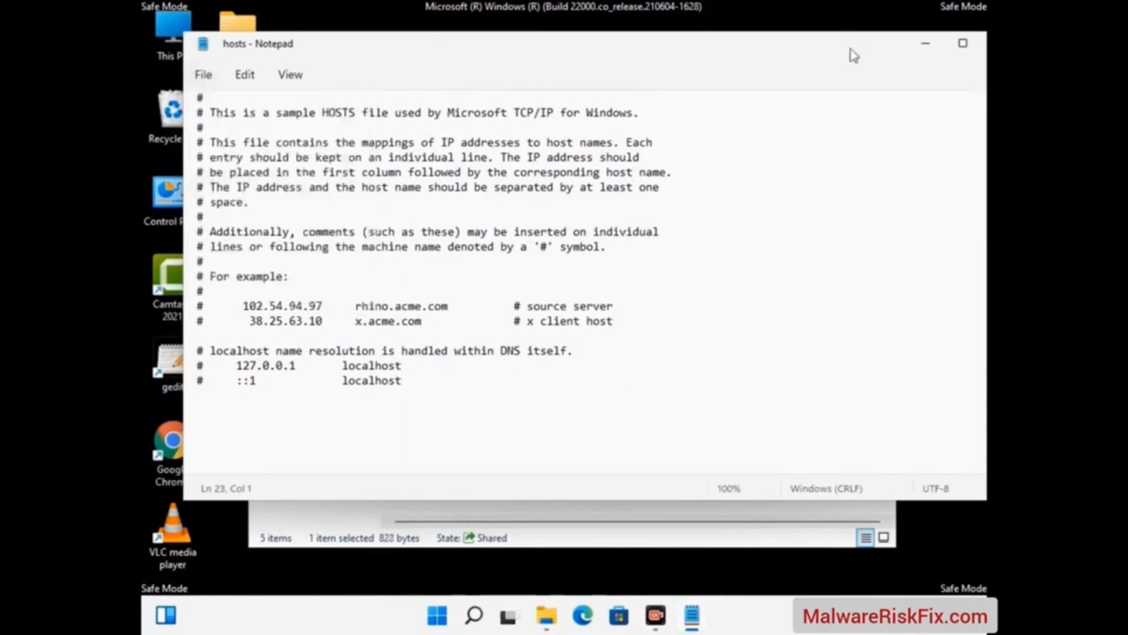
Close the hosts file in Notepad and the etc folder window
drag(851, 52, 721, 51)
click(871, 47)
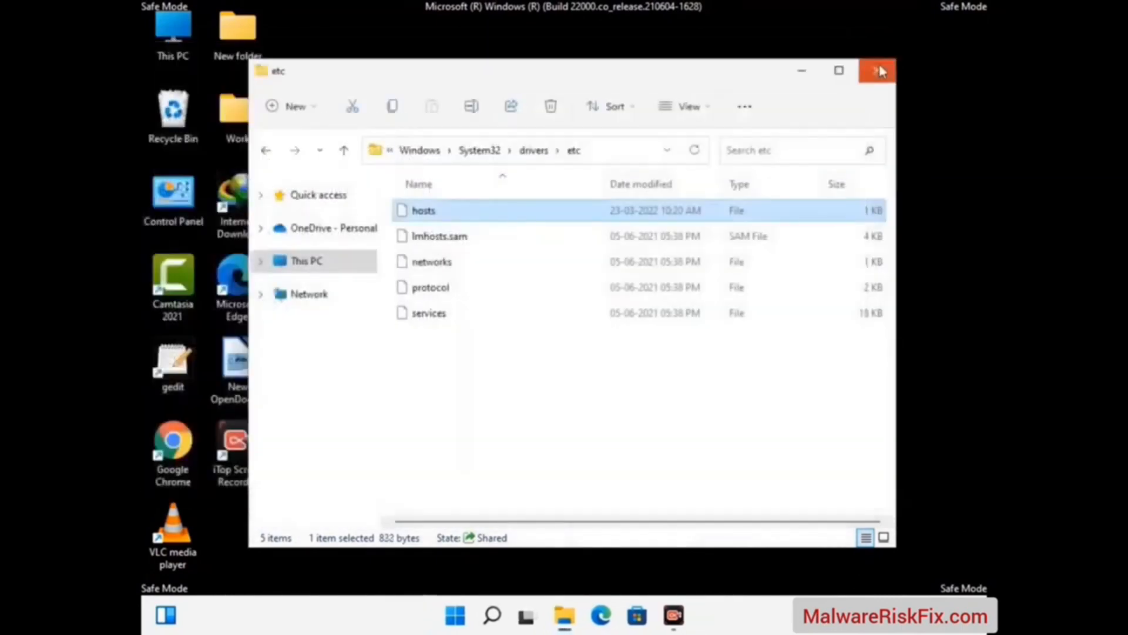
click(878, 62)
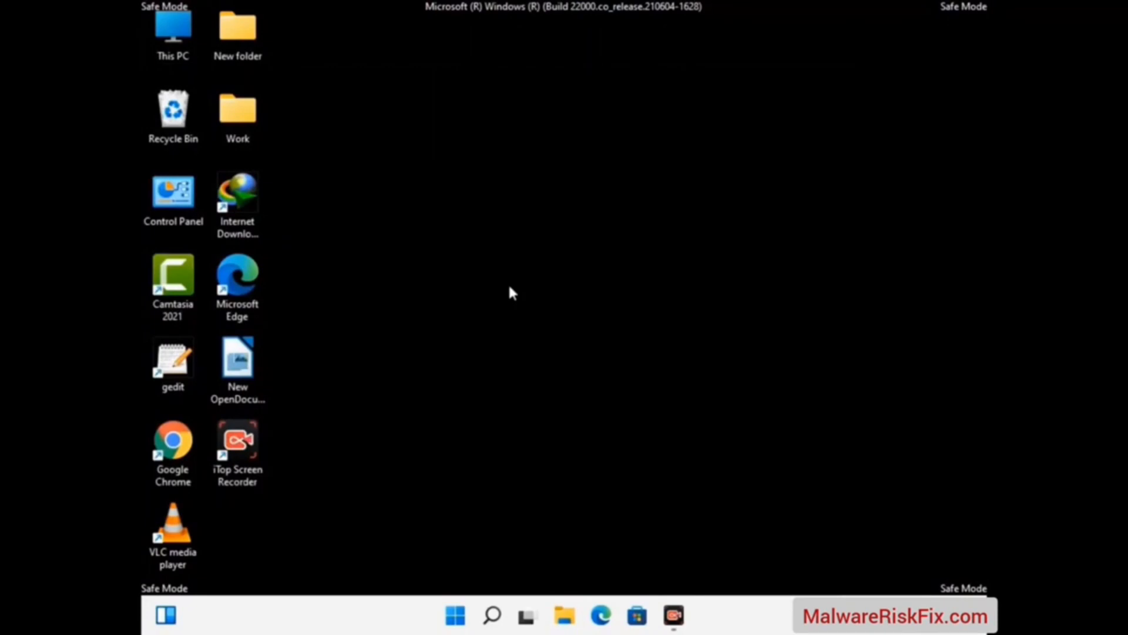
Open the AppData Roaming folder by running %appdata%
key(super+r)
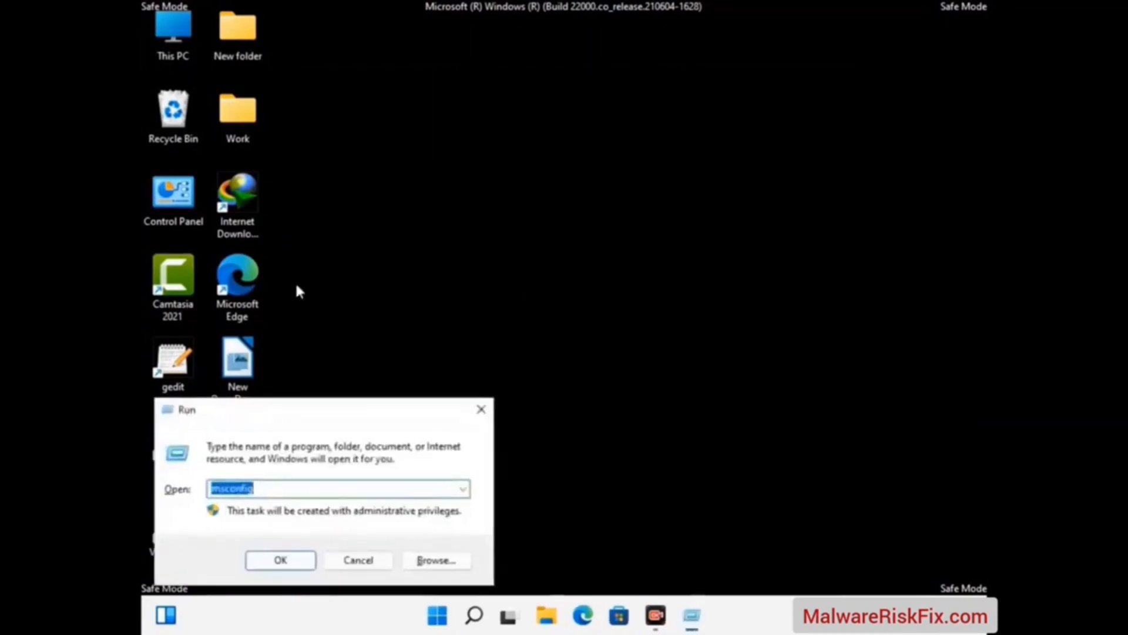
drag(323, 402, 523, 176)
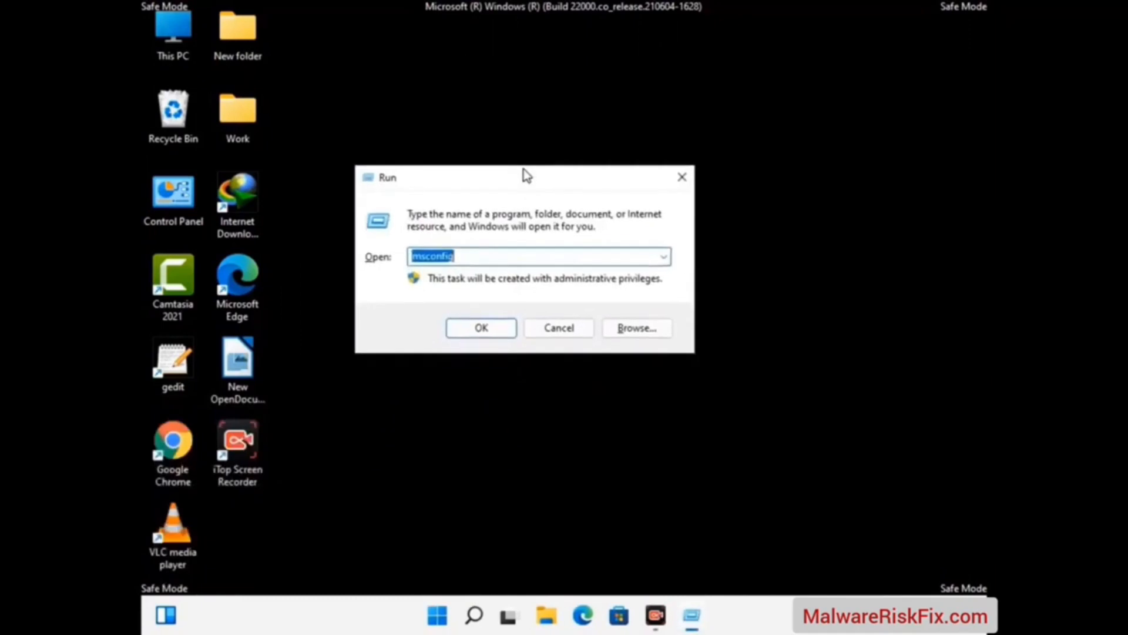
text(%)
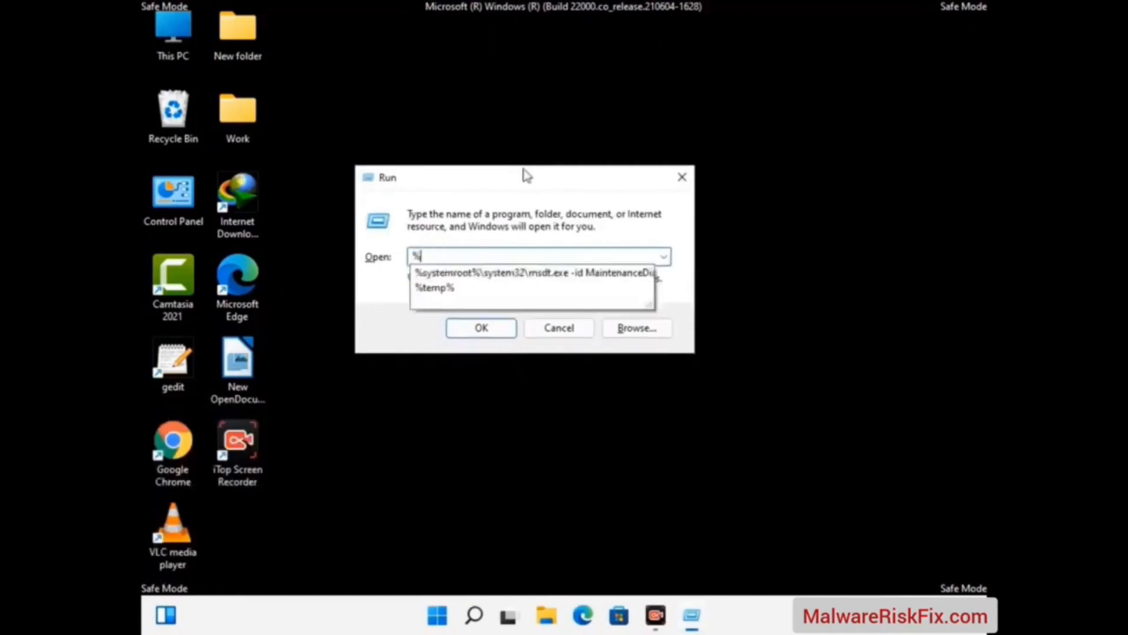
text(appdata%)
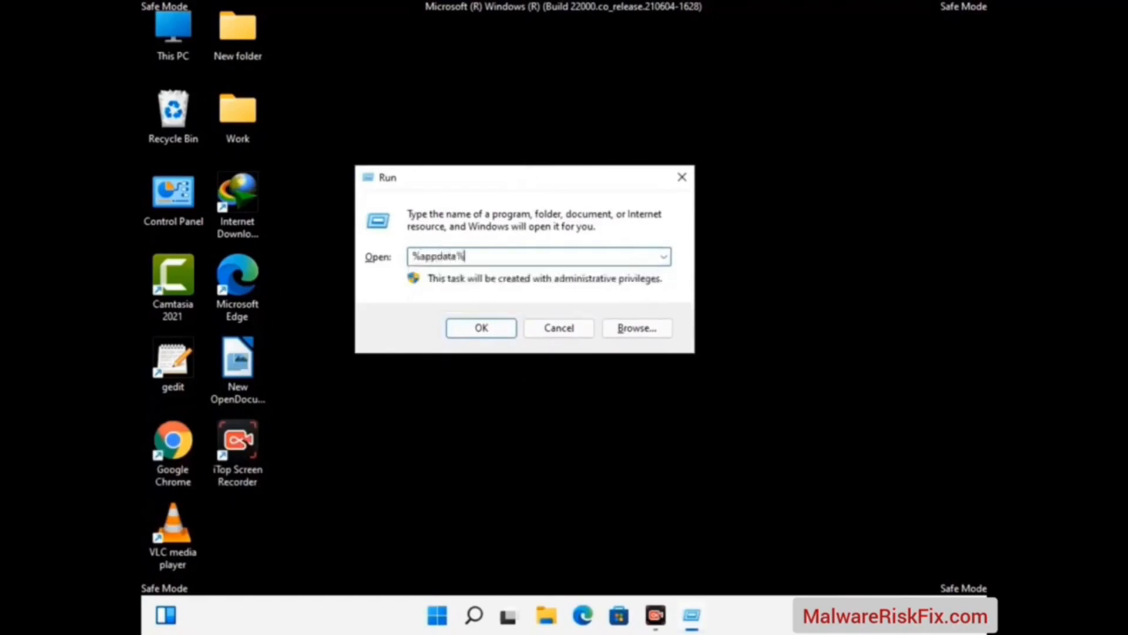
key(Return)
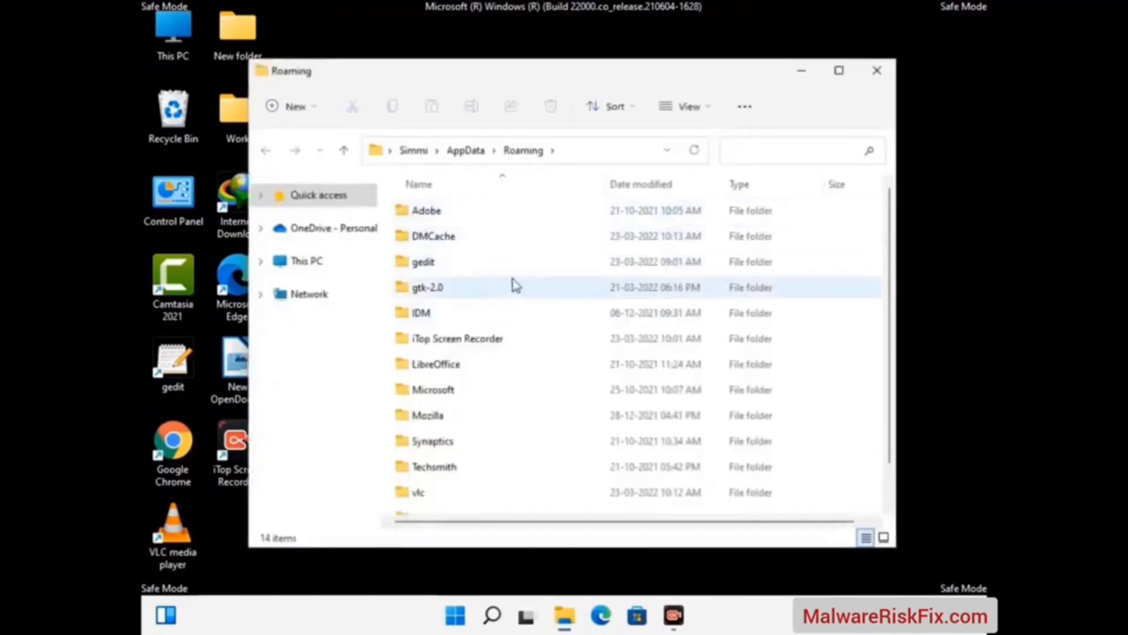
Delete the Zoom folder from the AppData Roaming folder and close the folder window
scroll(529, 329, down, 1)
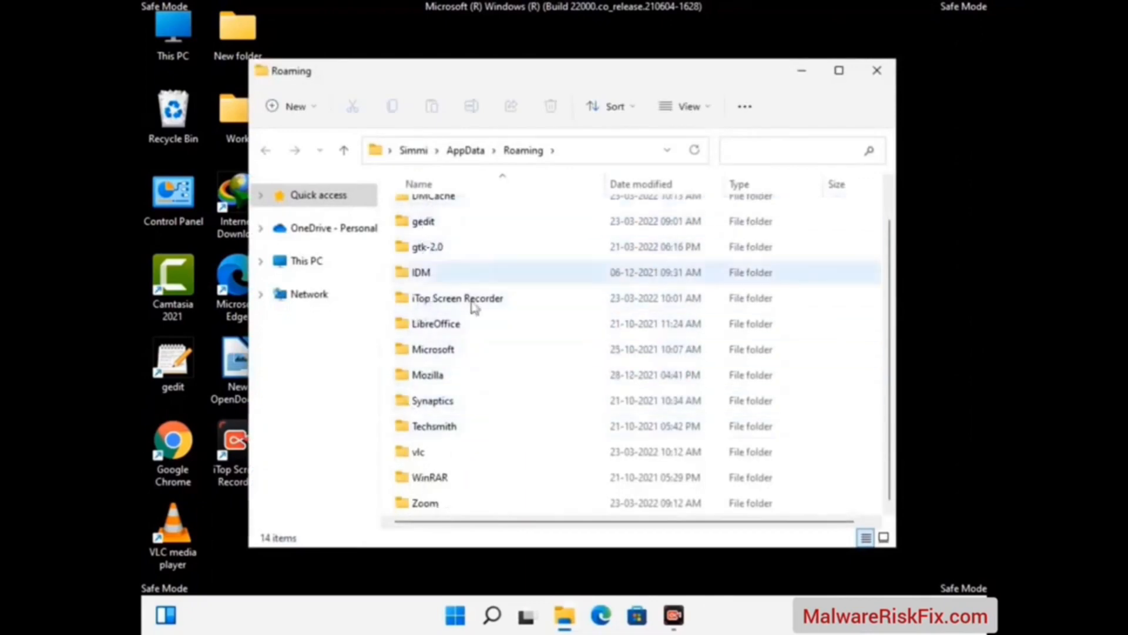
scroll(477, 302, up, 1)
scroll(460, 409, down, 1)
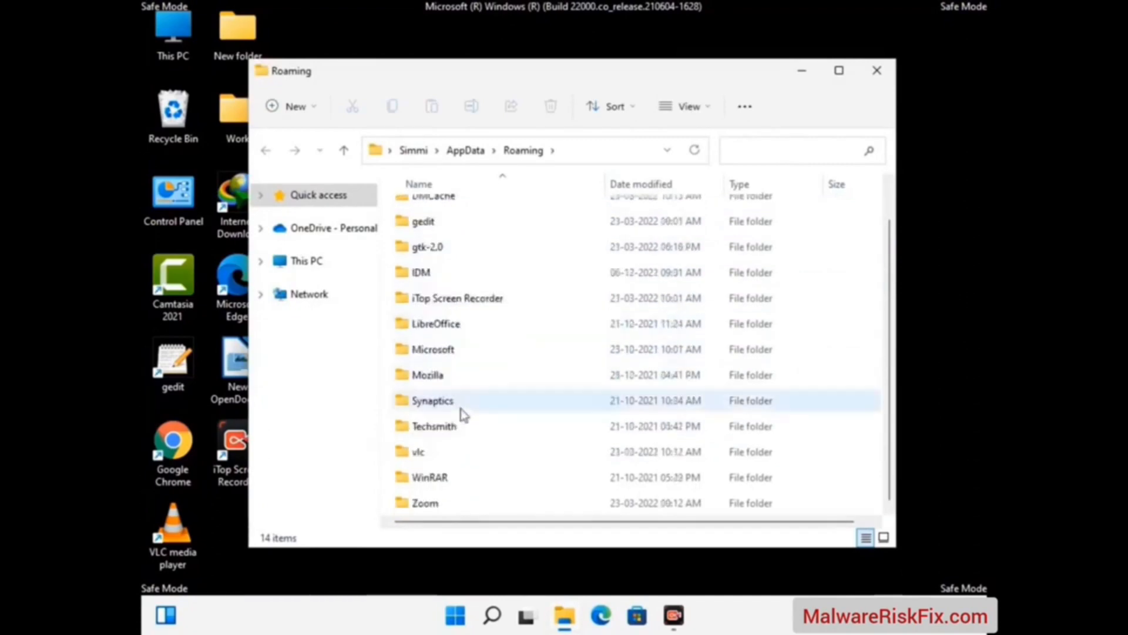
key(super+r)
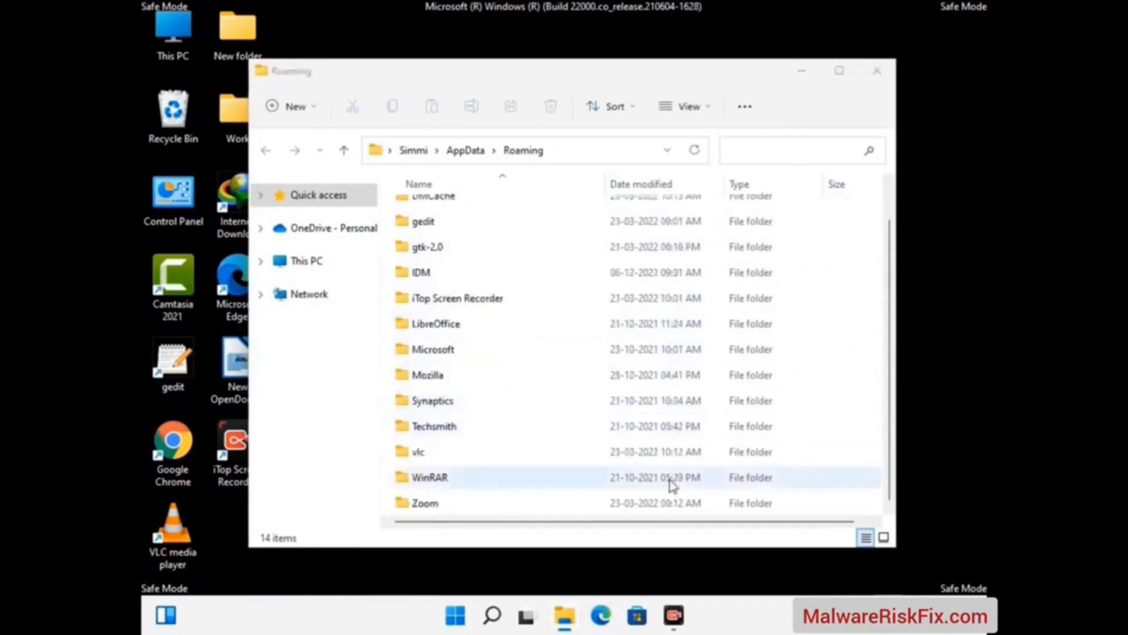
click(632, 502)
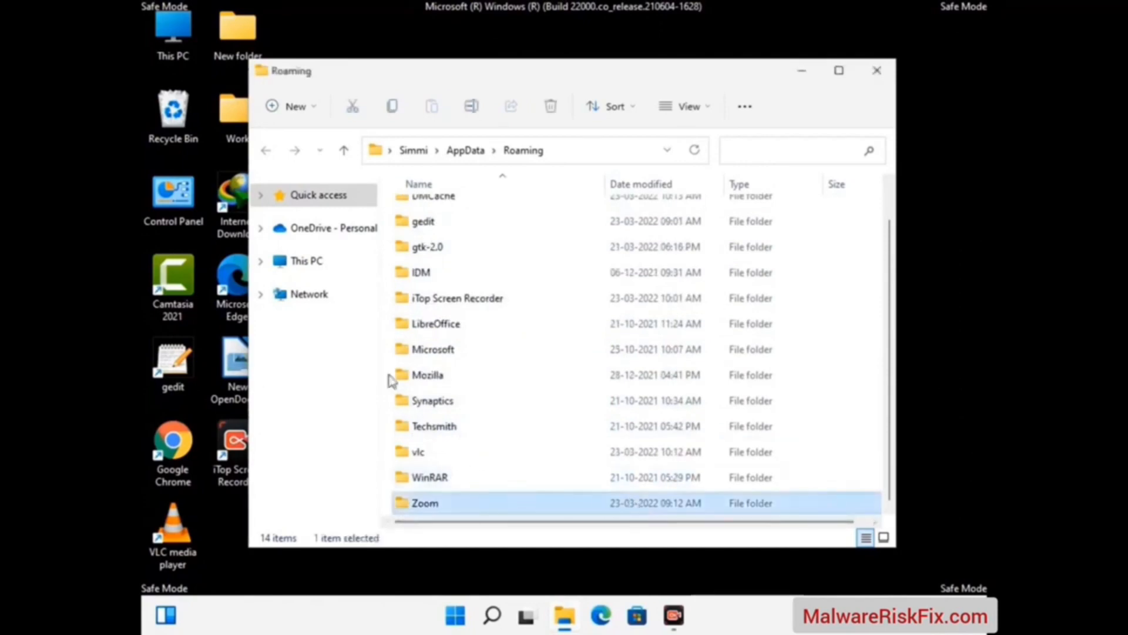
click(551, 107)
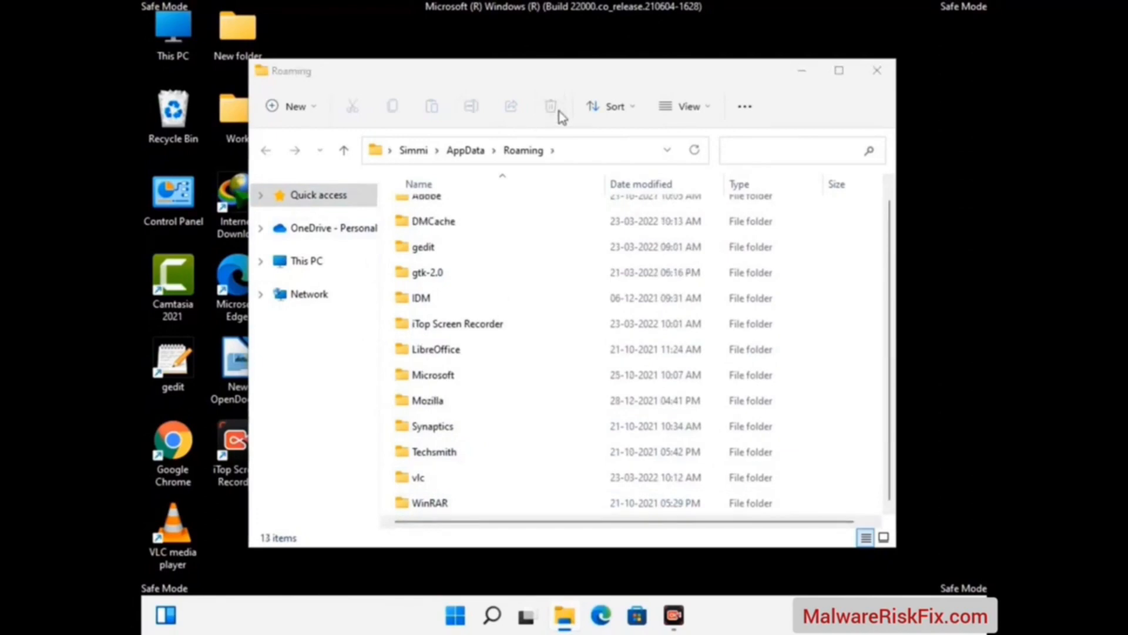
click(876, 76)
Open the AppData Local folder by running %LocalAppData%
key(super+r)
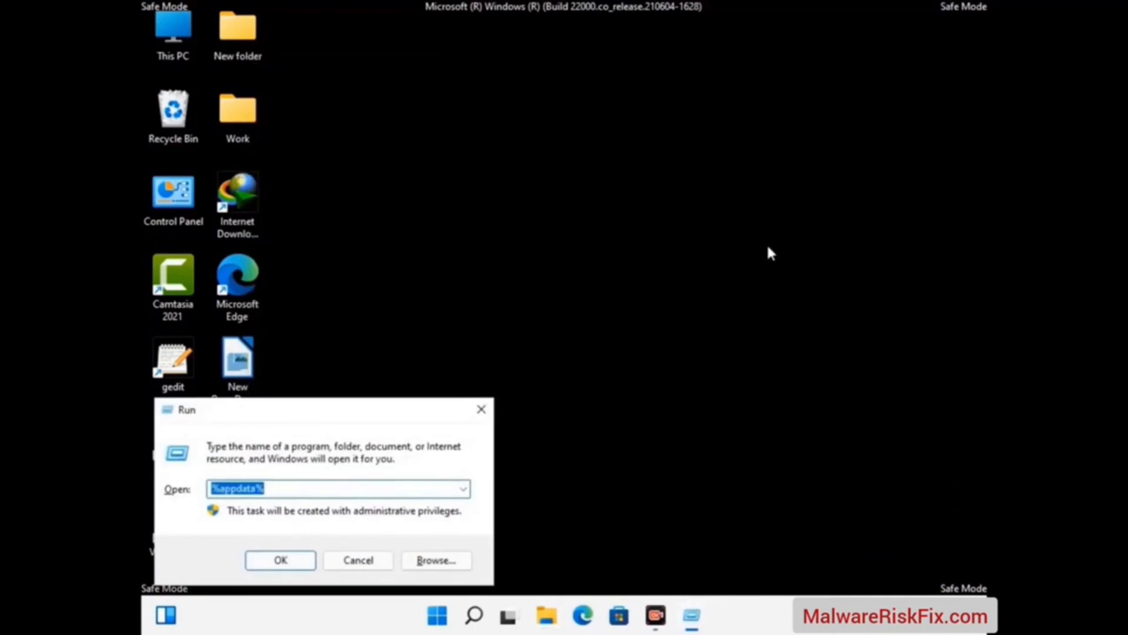
drag(355, 415, 594, 229)
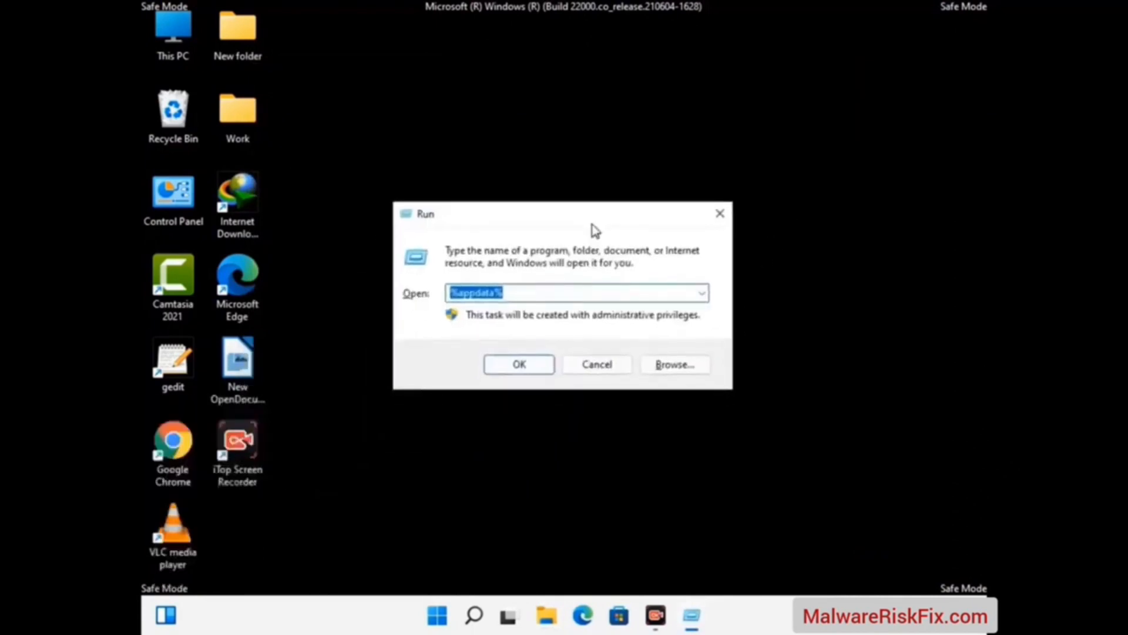
text(%LocalAppD)
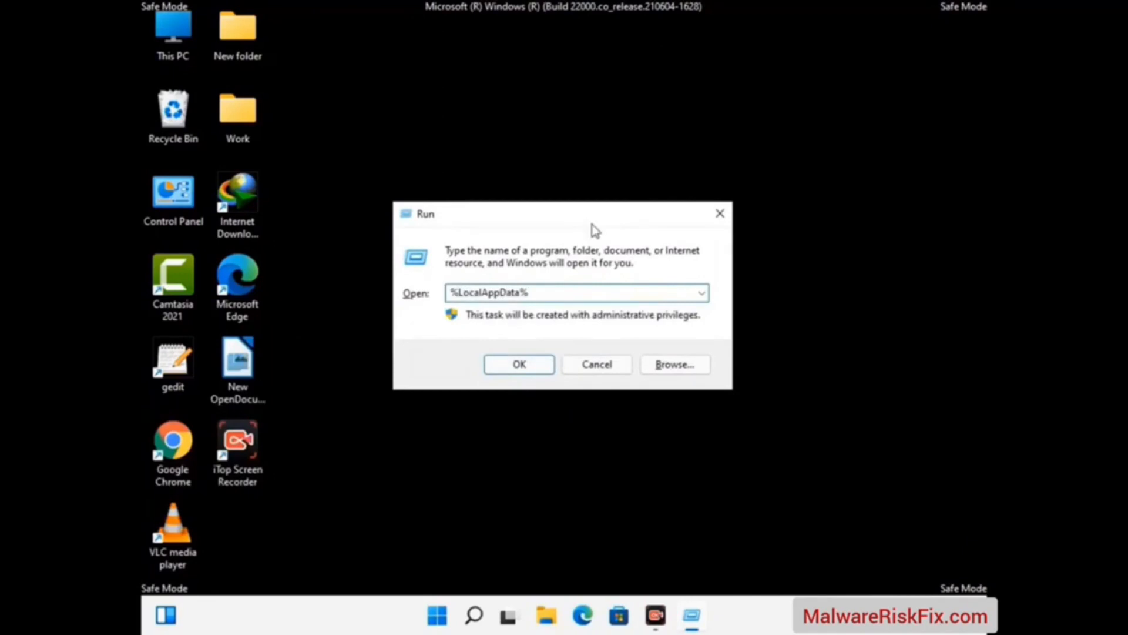
key(Return)
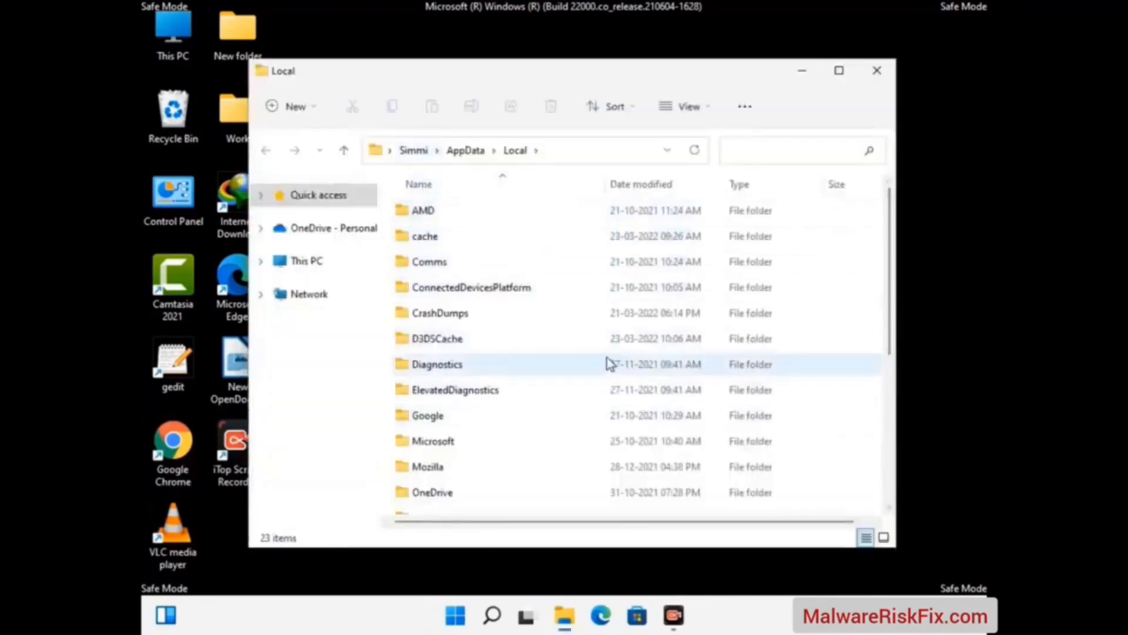
Delete the Mozilla folder from the AppData Local folder and close the folder window
scroll(473, 393, down, 1)
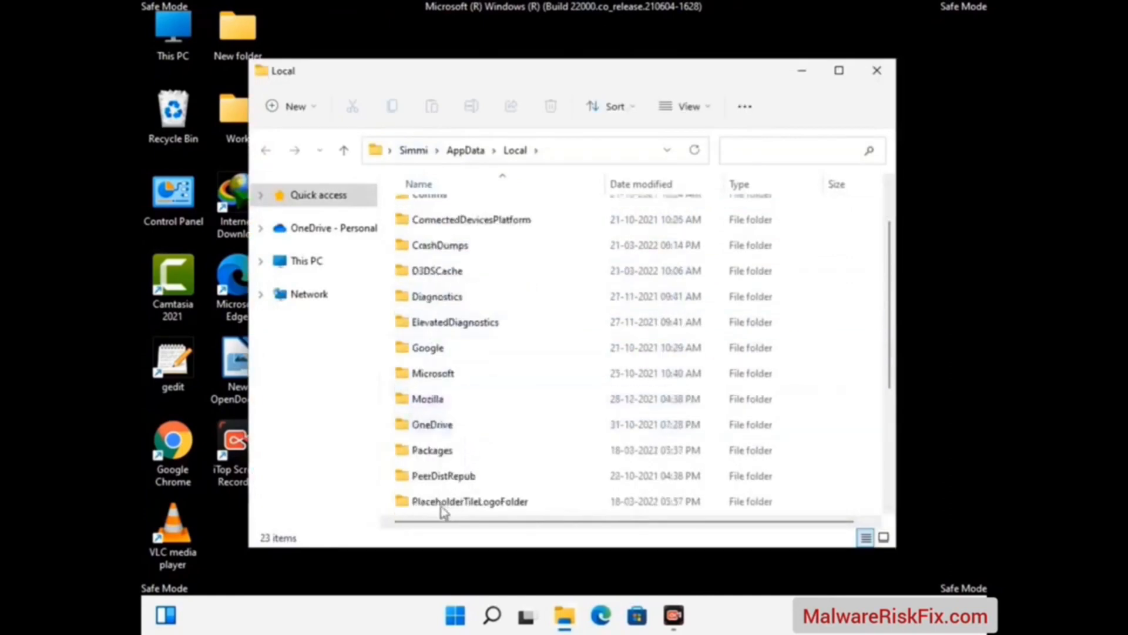
click(439, 400)
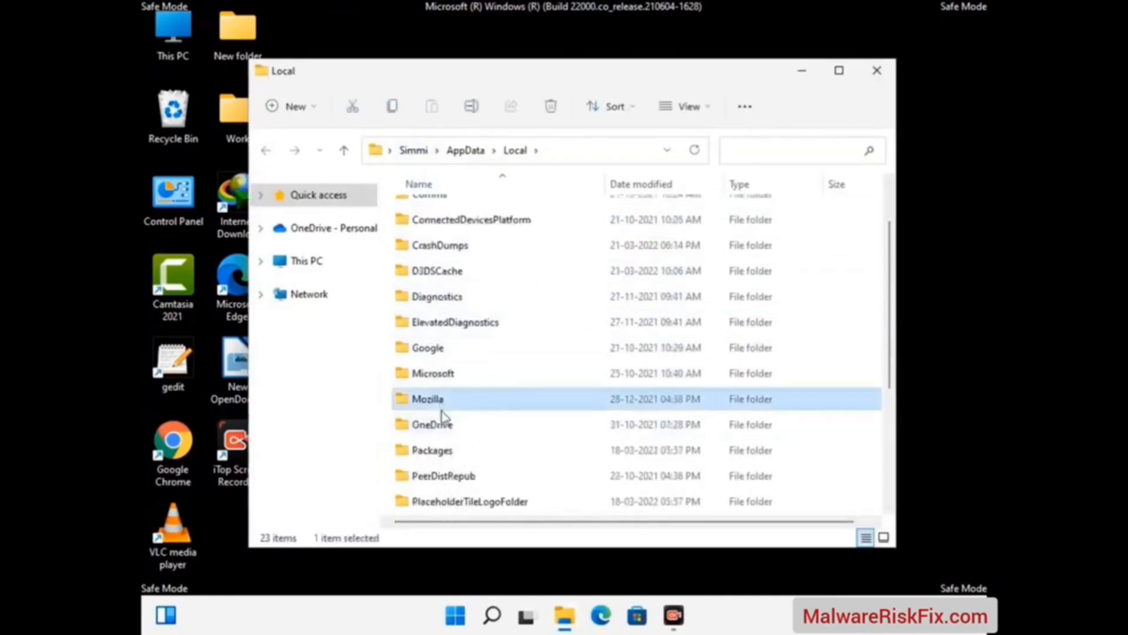
click(550, 115)
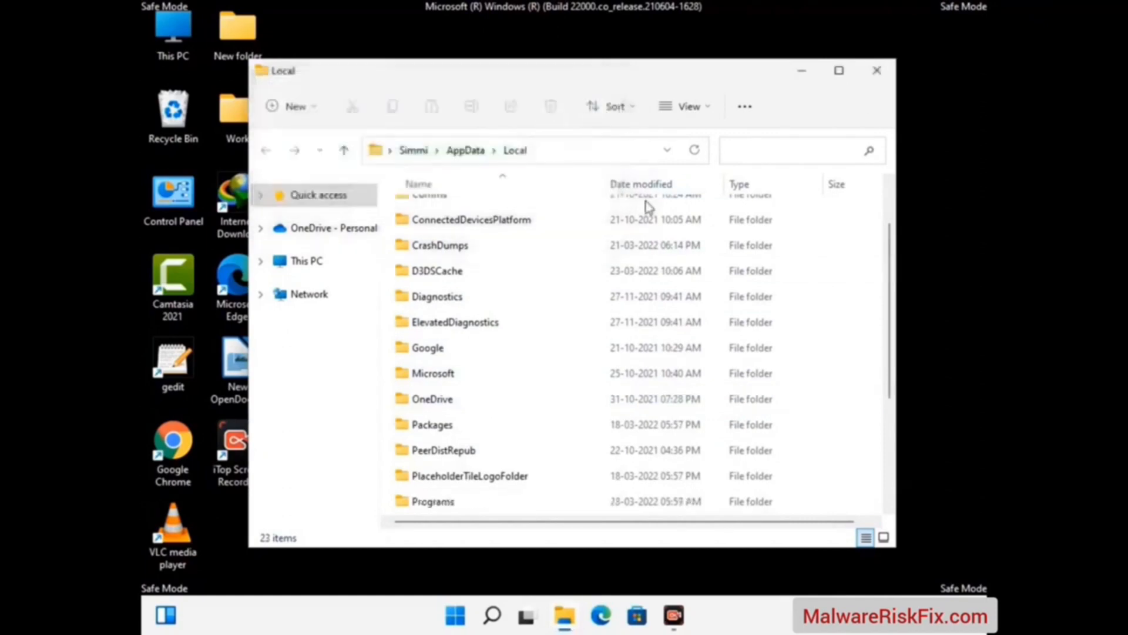
click(876, 71)
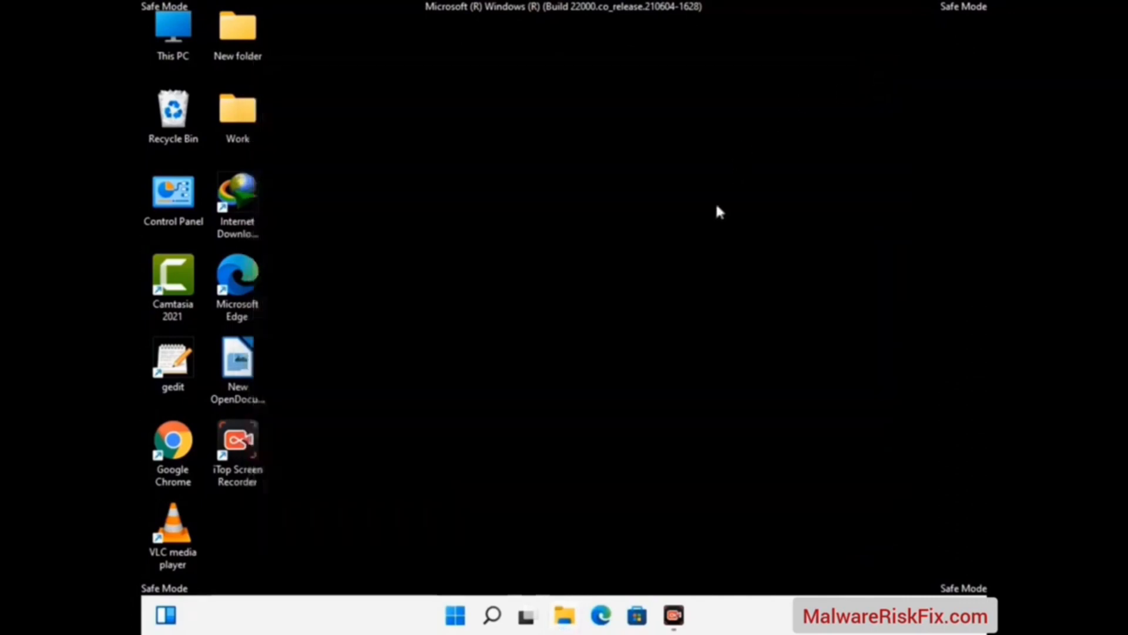
Open the ProgramData folder by running %ProgramData%
key(super+r)
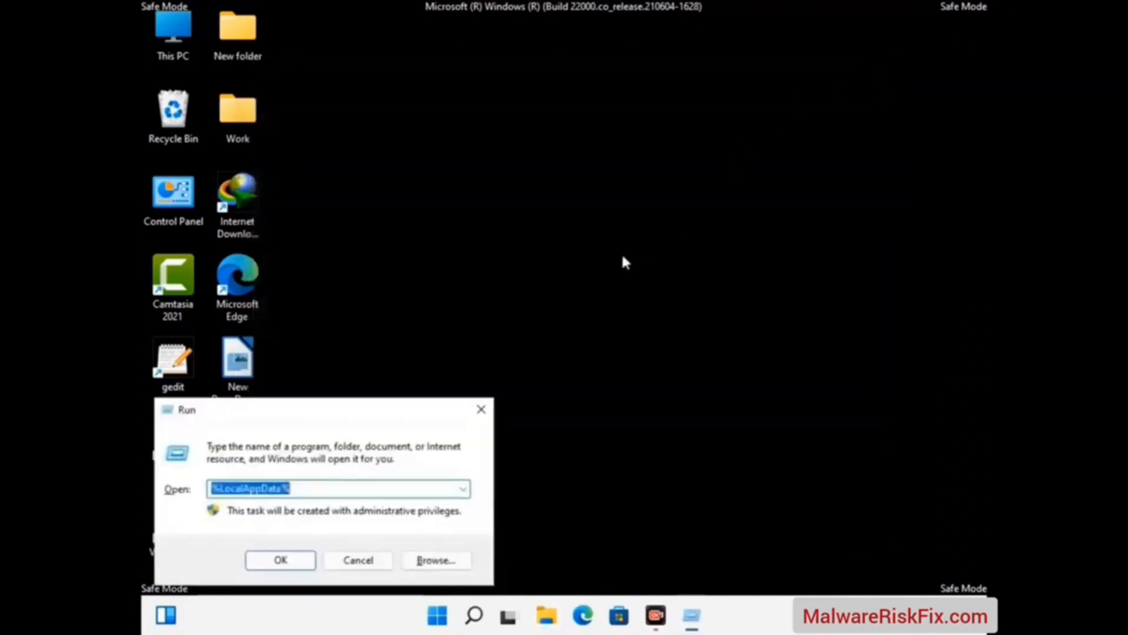
drag(288, 421, 517, 236)
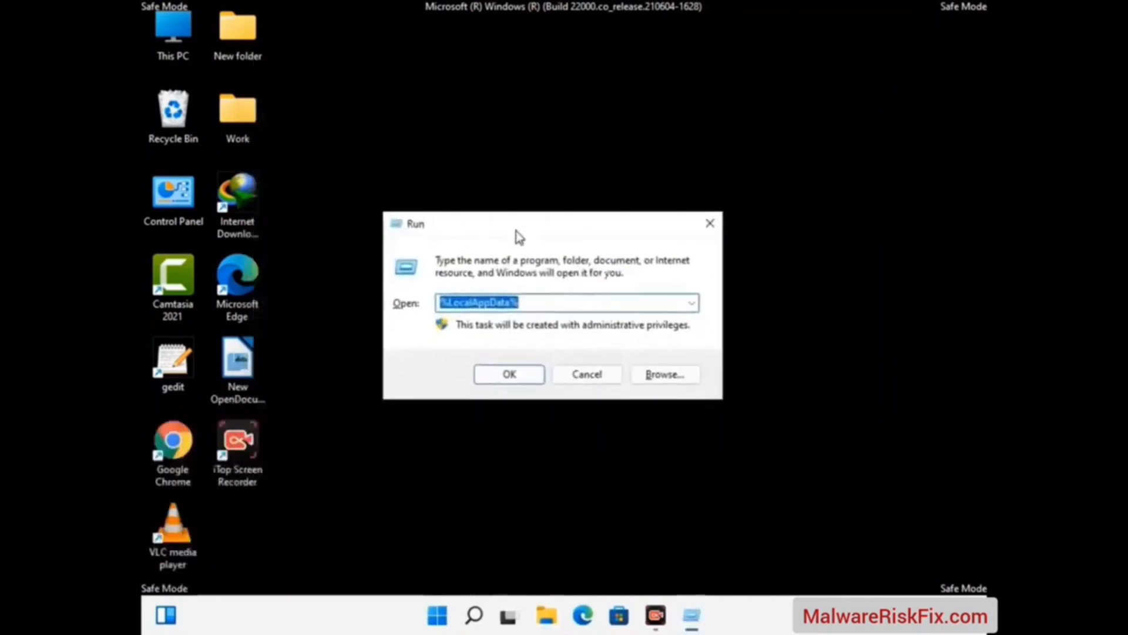
text(%)
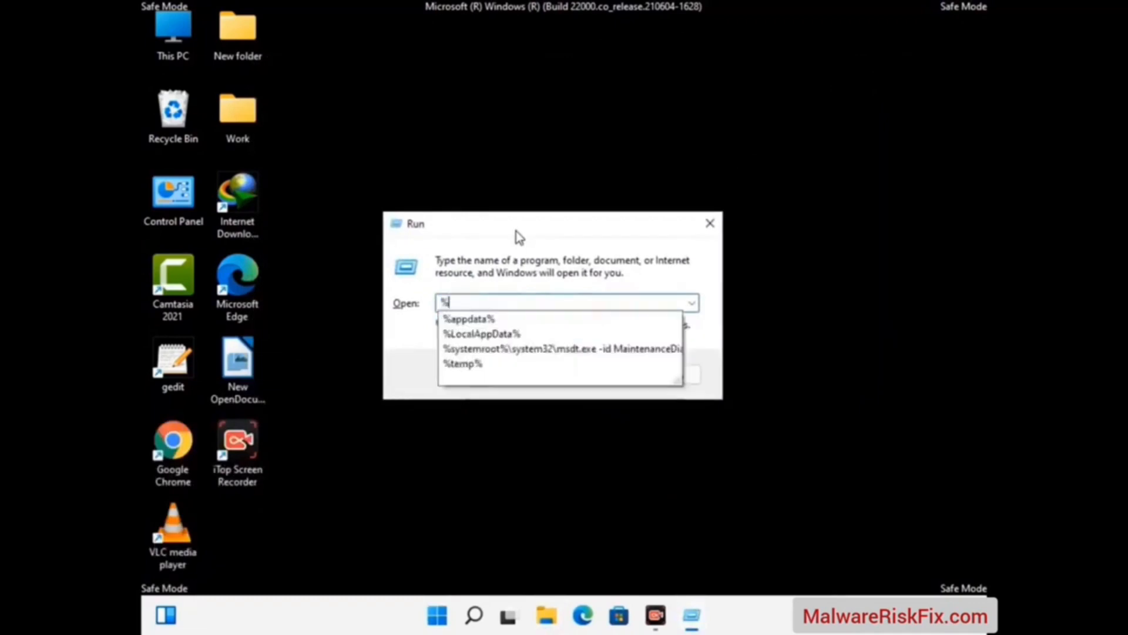
text(ProgramData%)
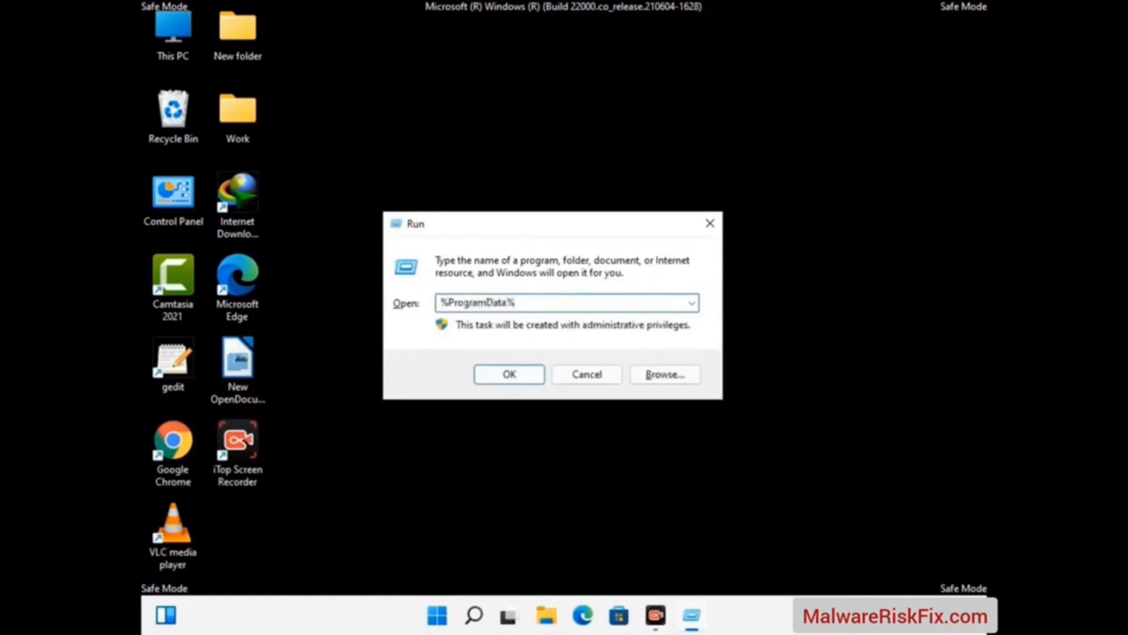
key(Return)
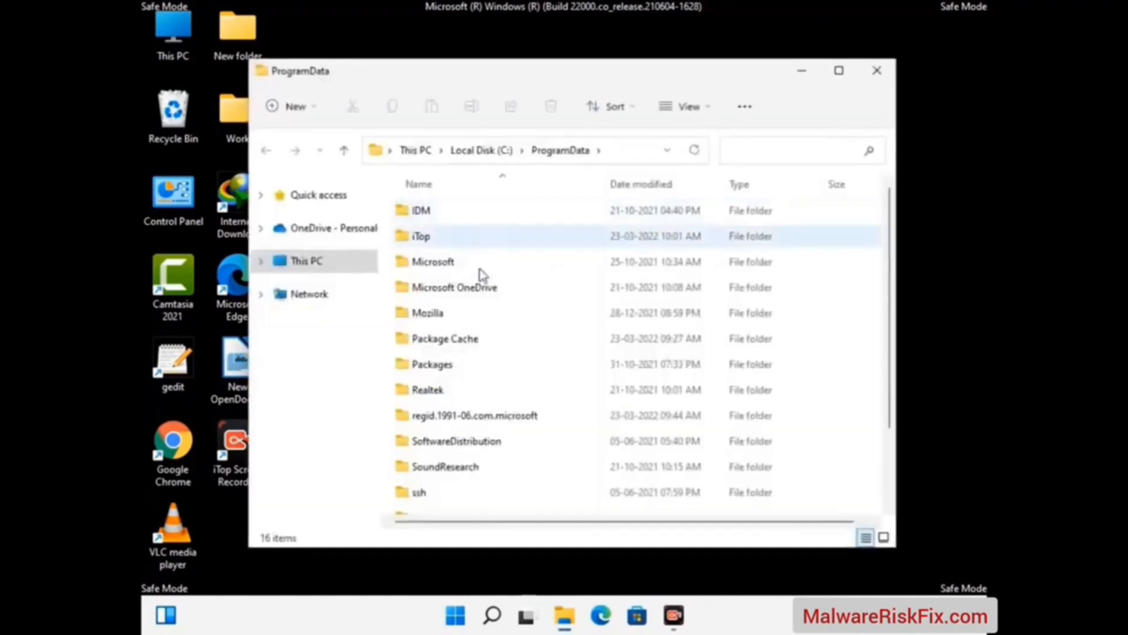
Delete the Mozilla folder from the ProgramData folder and close the folder window
scroll(518, 371, down, 2)
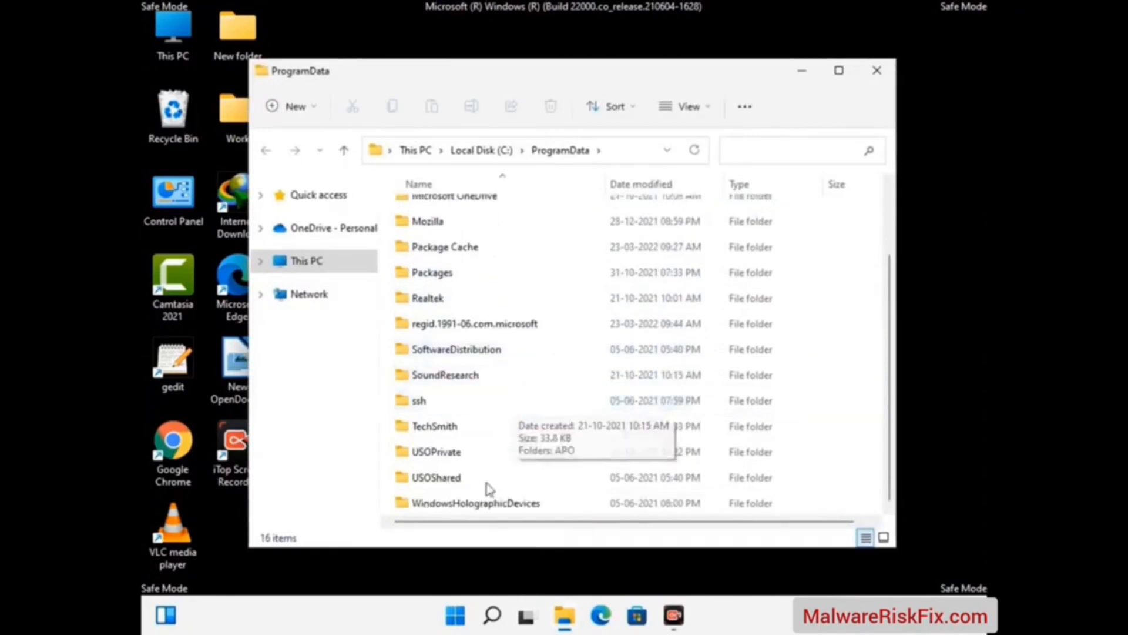
key(super+r)
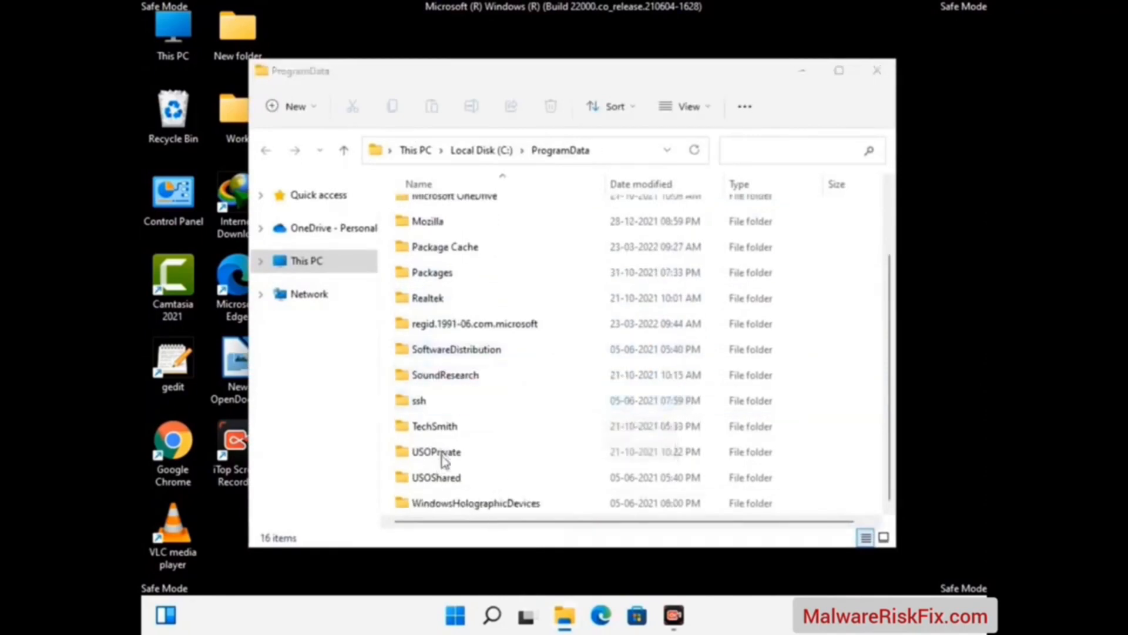
click(439, 221)
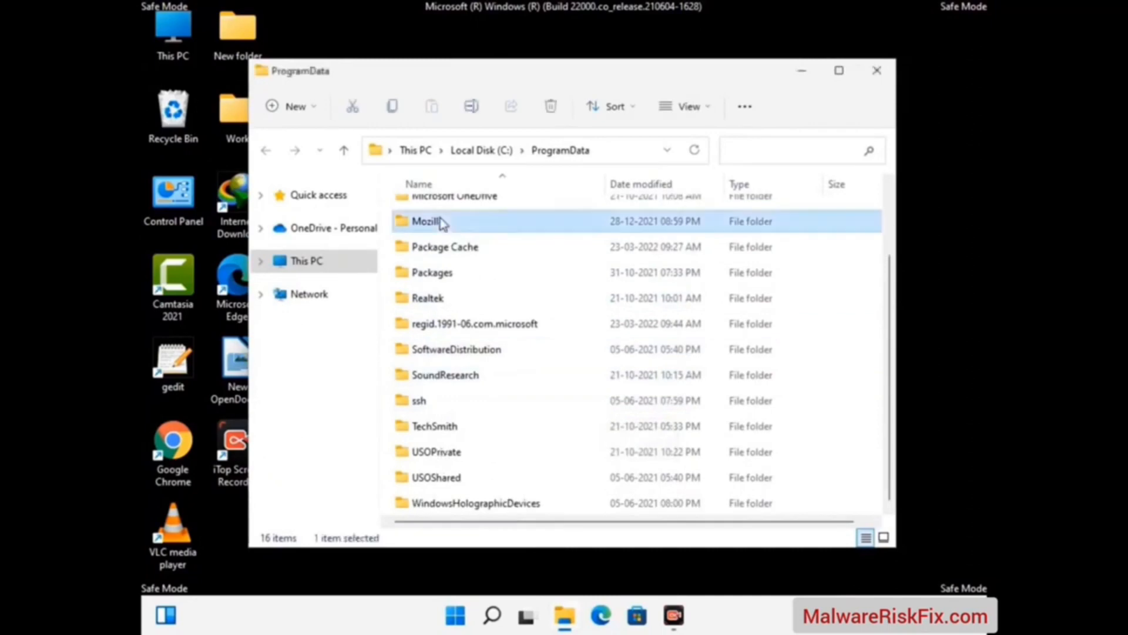
click(557, 106)
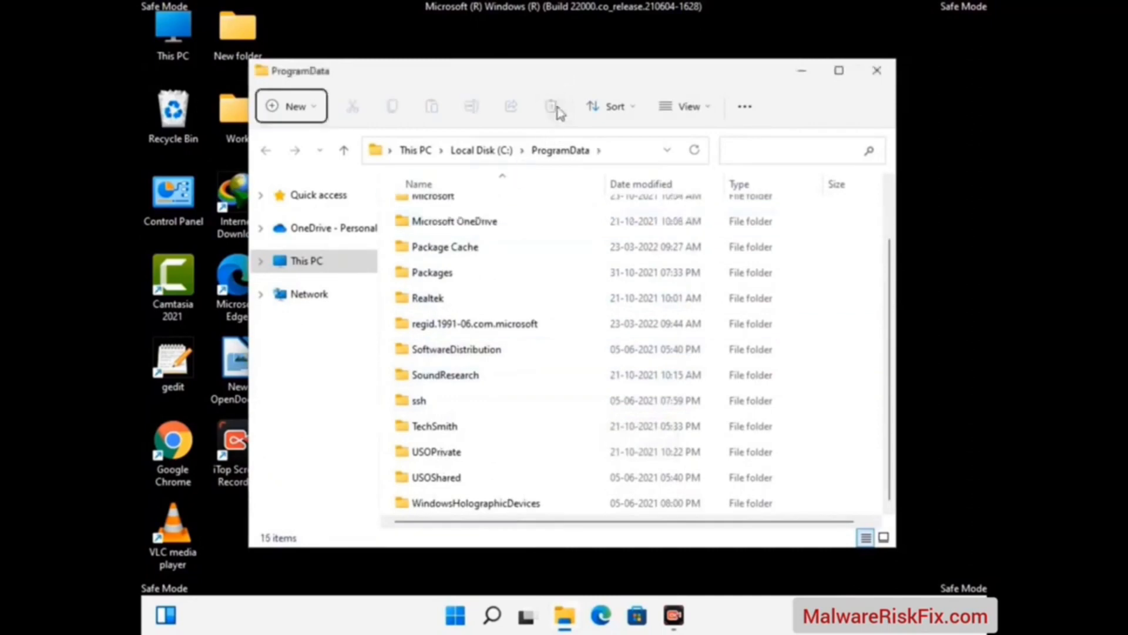
scroll(580, 373, up, 1)
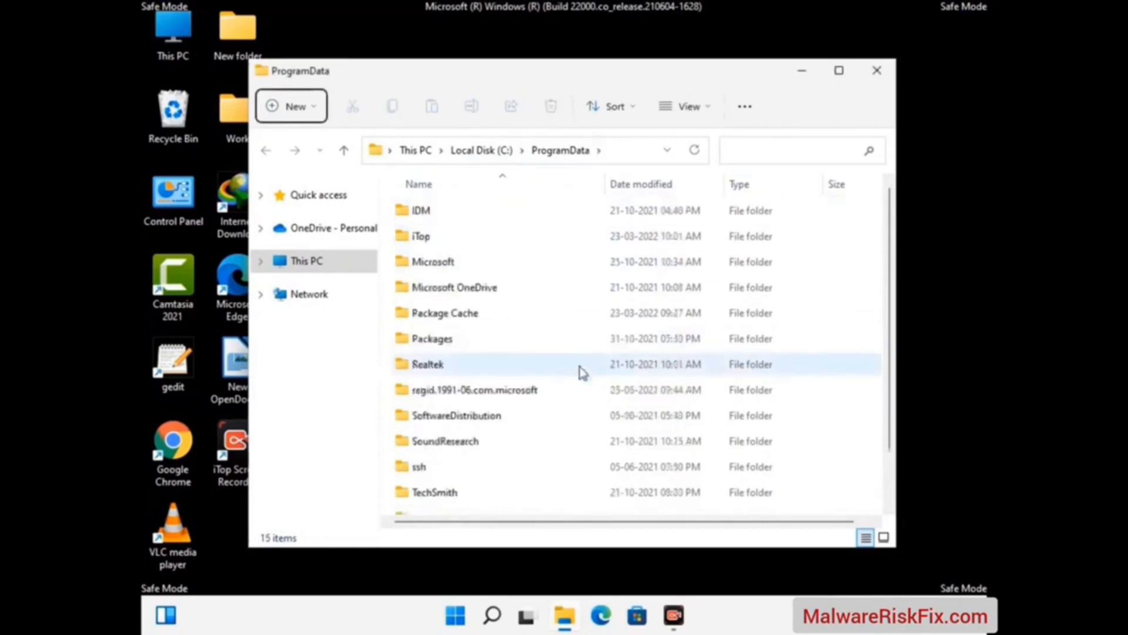
click(886, 74)
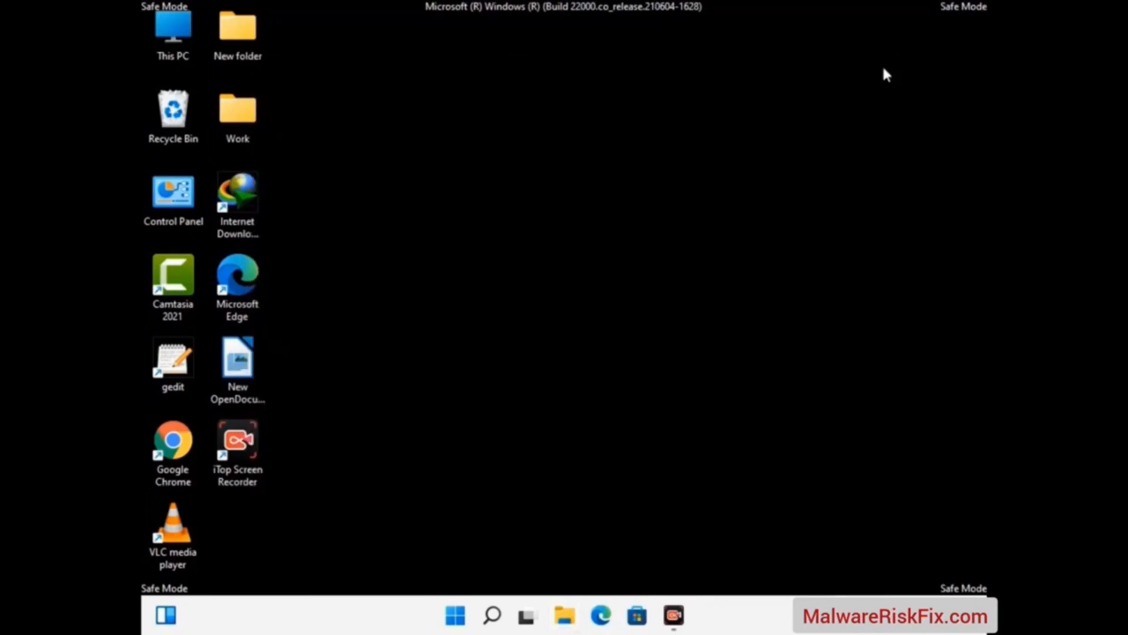
Open the Windows folder by running %WinDir%
key(super+r)
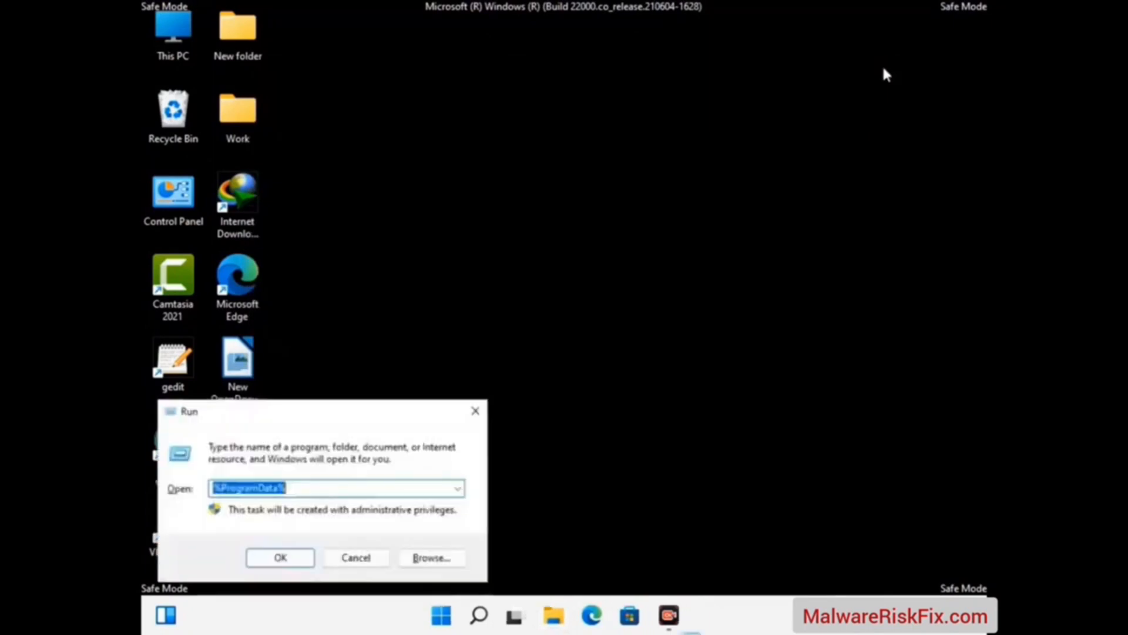
drag(372, 415, 589, 229)
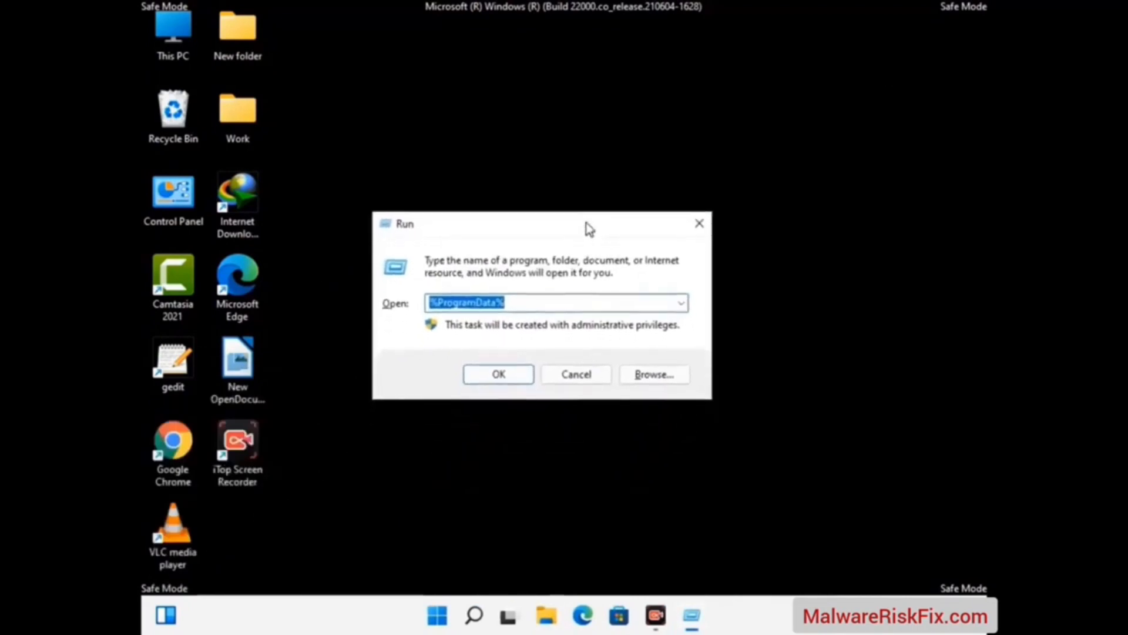
text(%WinDir)
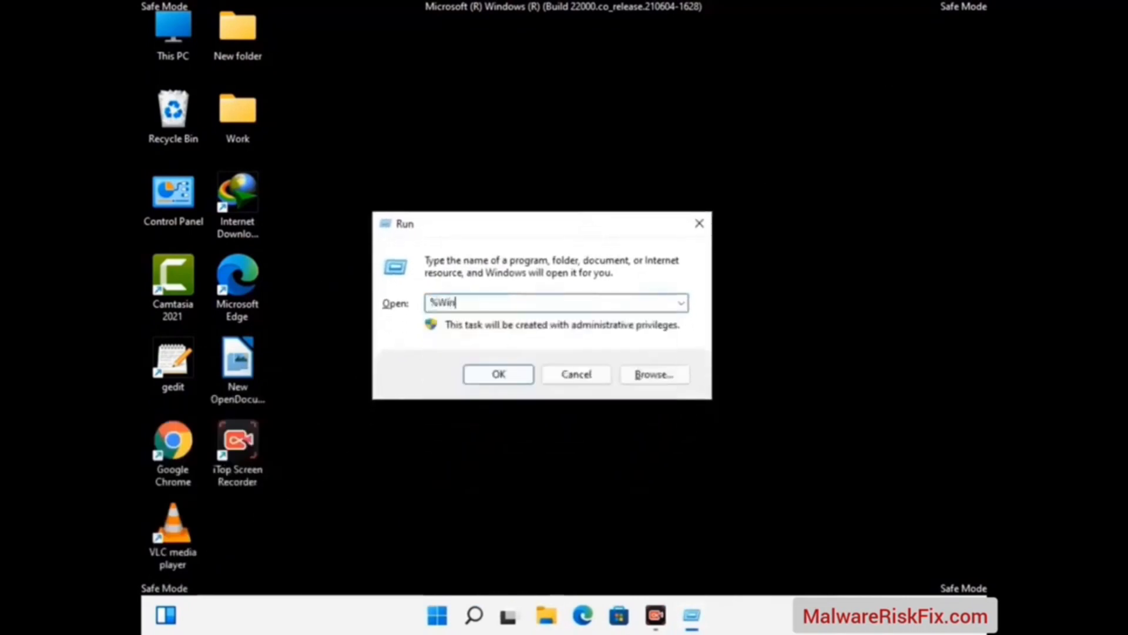
text(%)
key(Return)
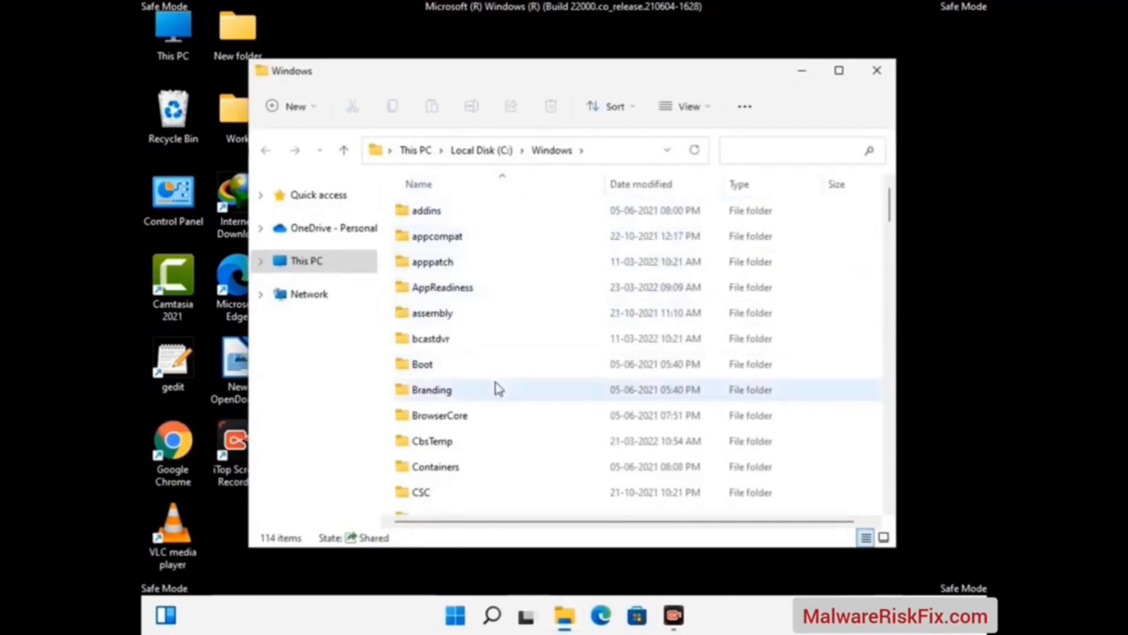
Look through the folders and files in the Windows folder for suspicious items
scroll(496, 388, down, 1)
scroll(499, 391, down, 3)
scroll(500, 393, down, 1)
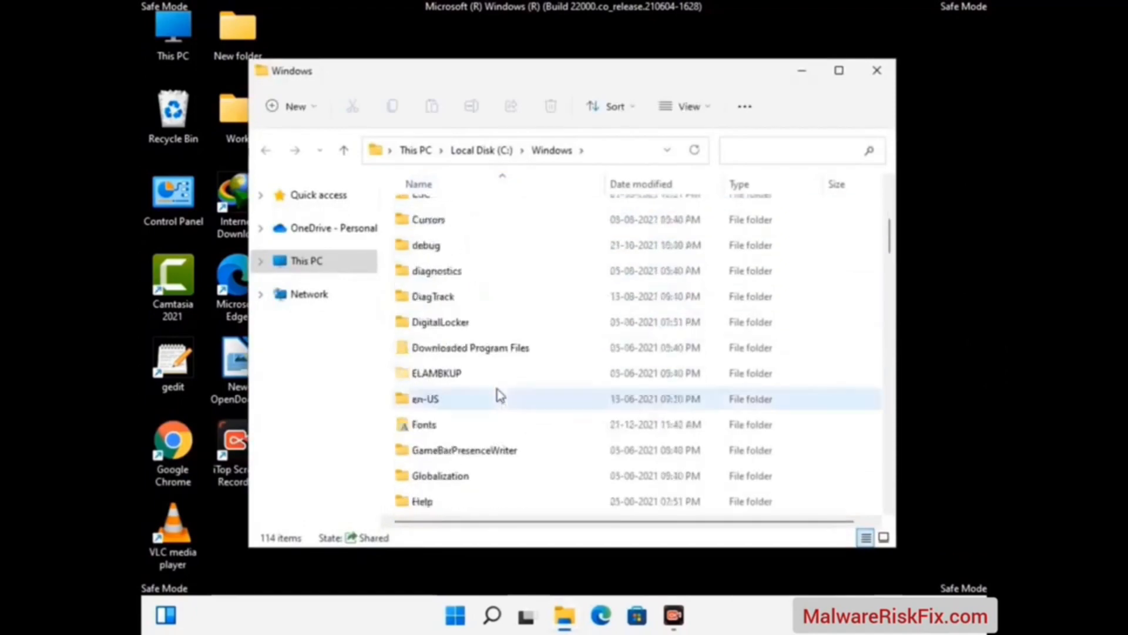
scroll(500, 396, down, 5)
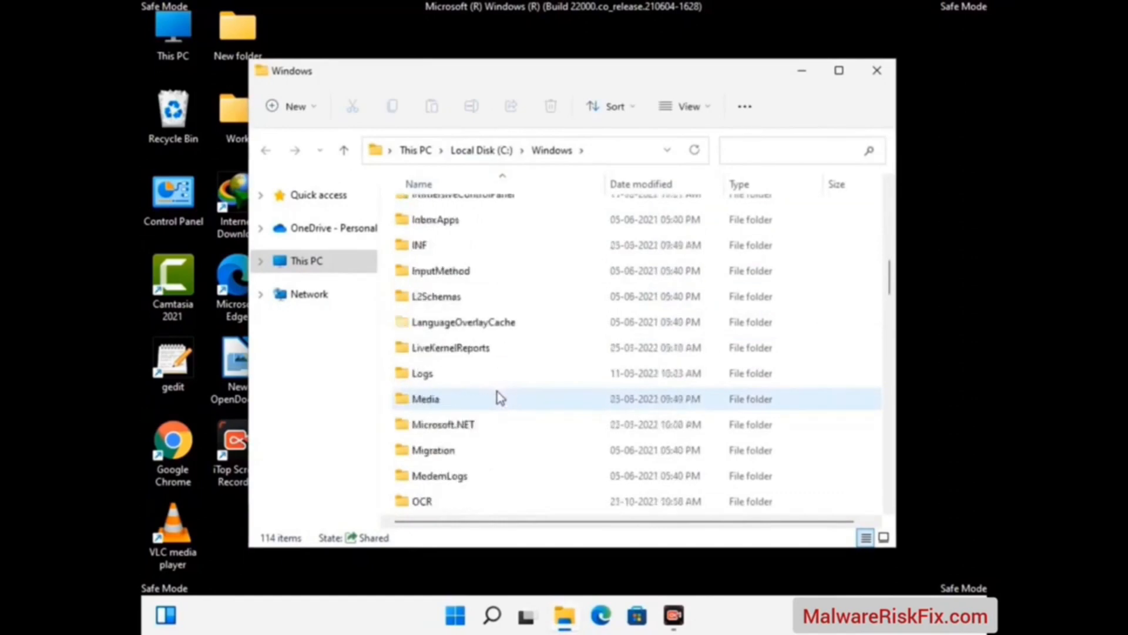
scroll(499, 398, down, 4)
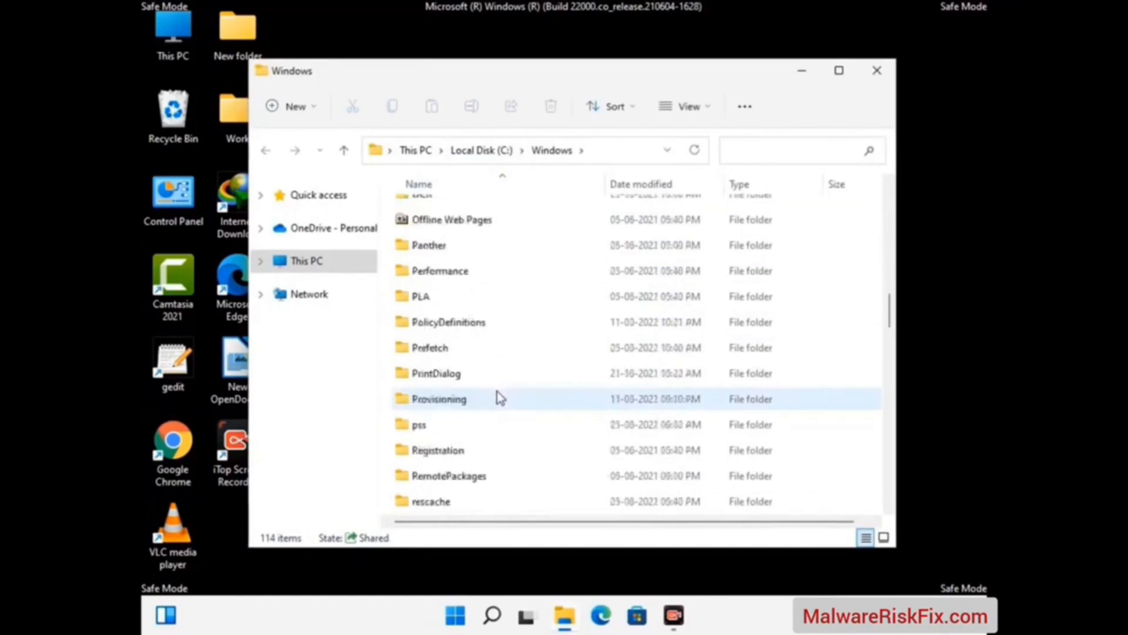
scroll(500, 399, down, 7)
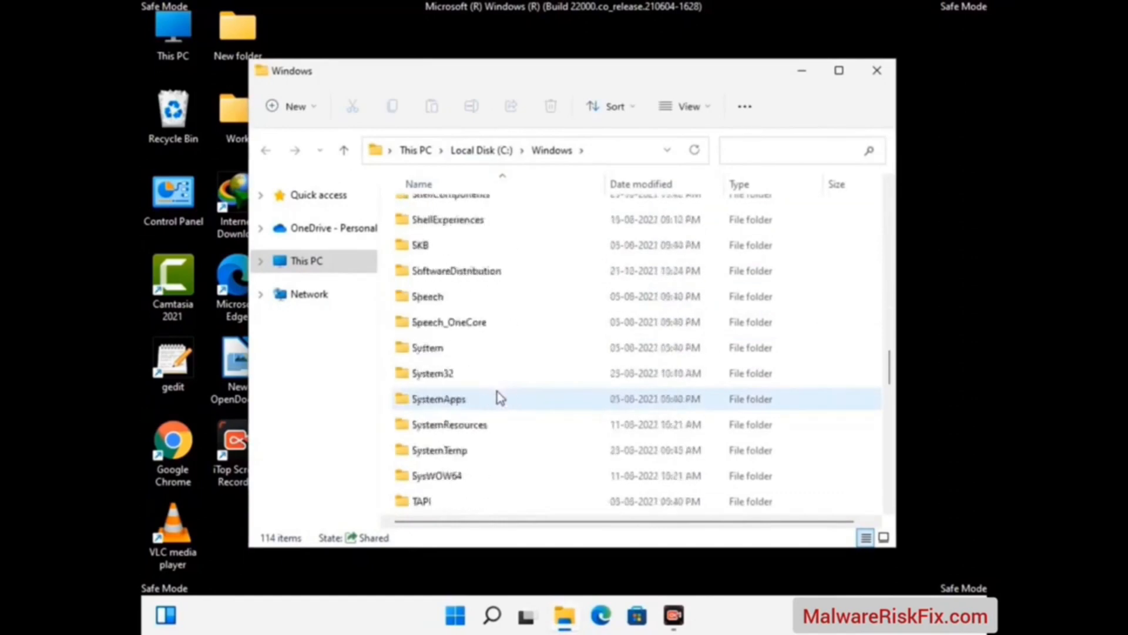
scroll(499, 398, down, 7)
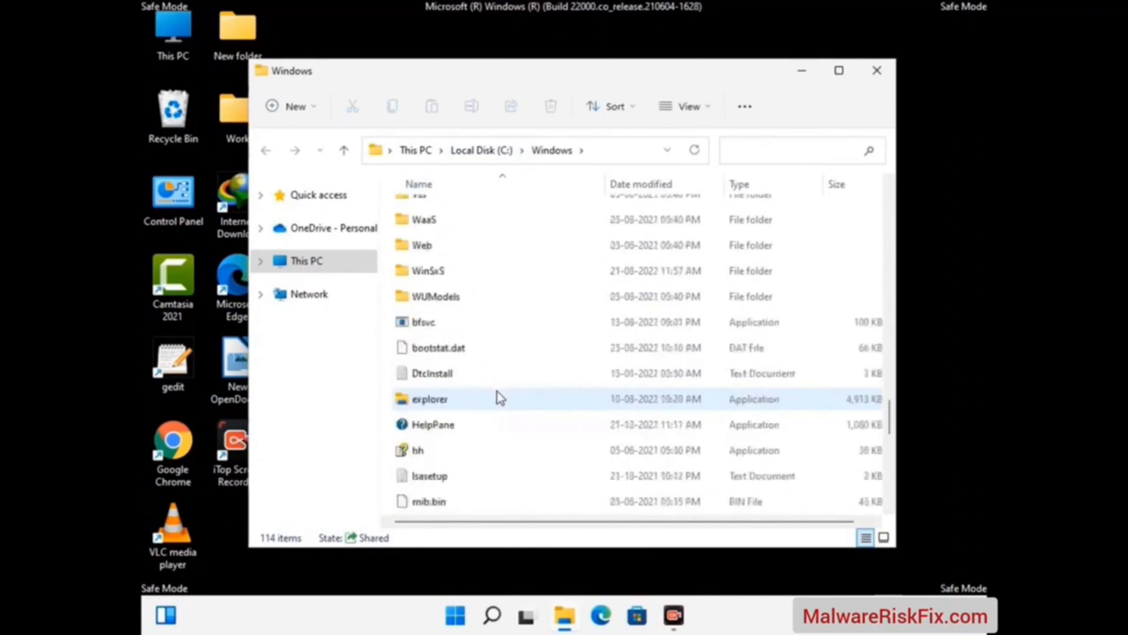
scroll(500, 399, down, 5)
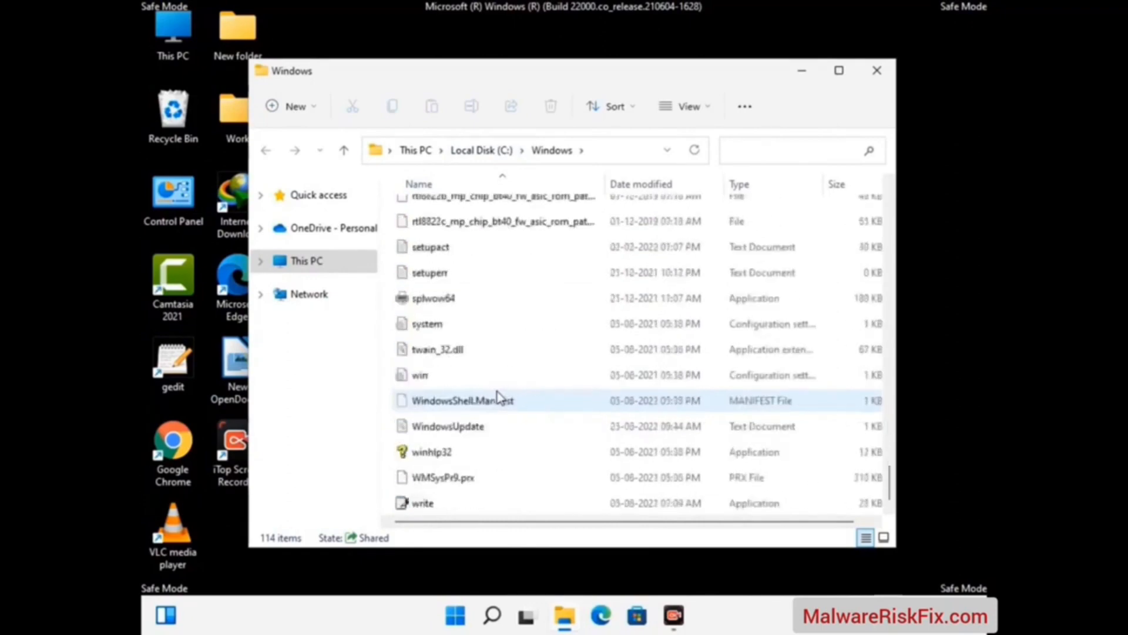
scroll(498, 398, up, 12)
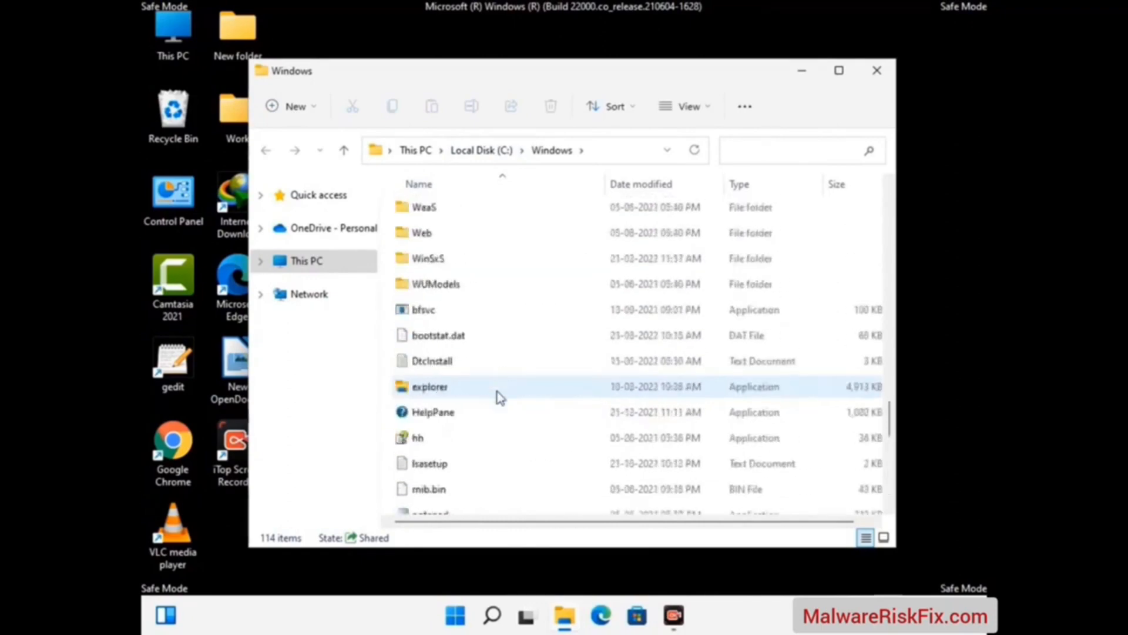
Close the Windows folder and open the user's Temp folder by running %temp%
scroll(498, 397, up, 3)
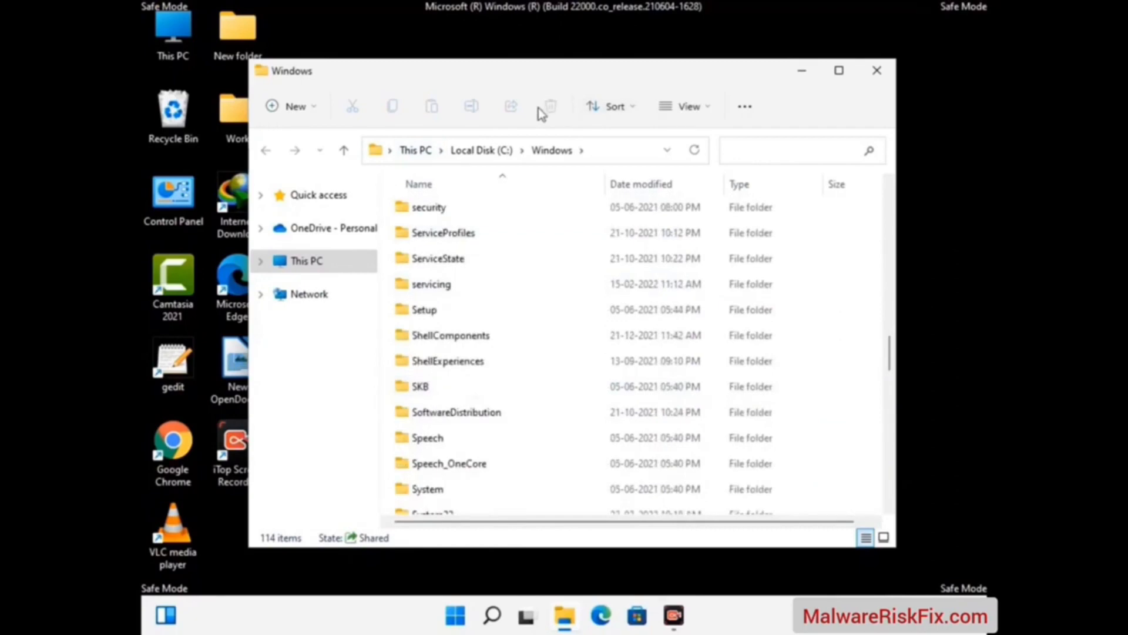
click(877, 70)
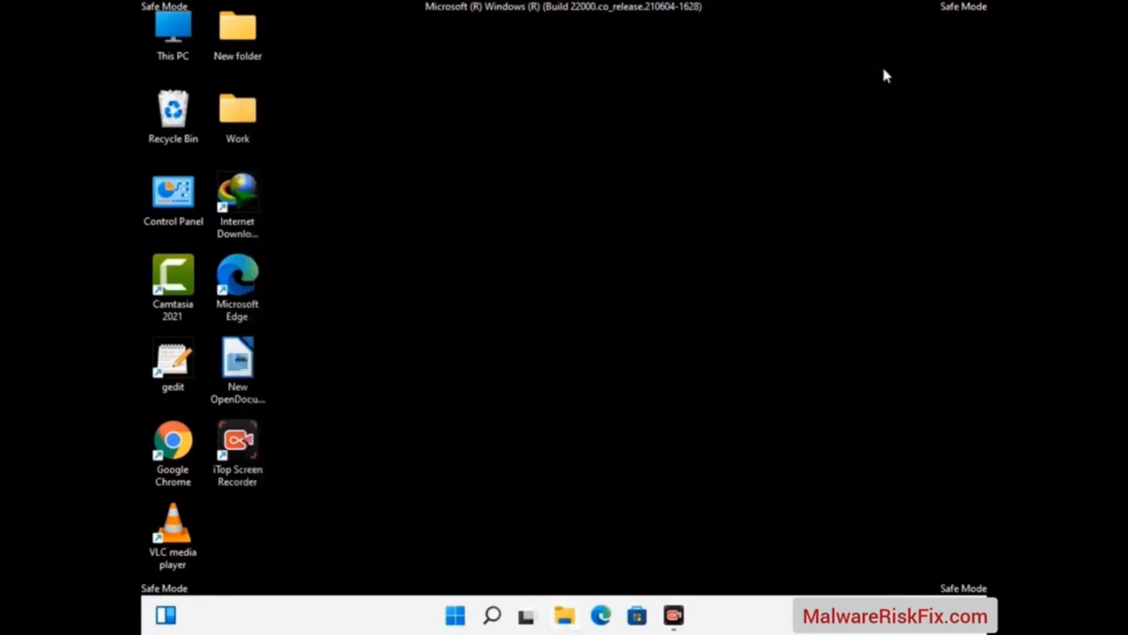
key(super+r)
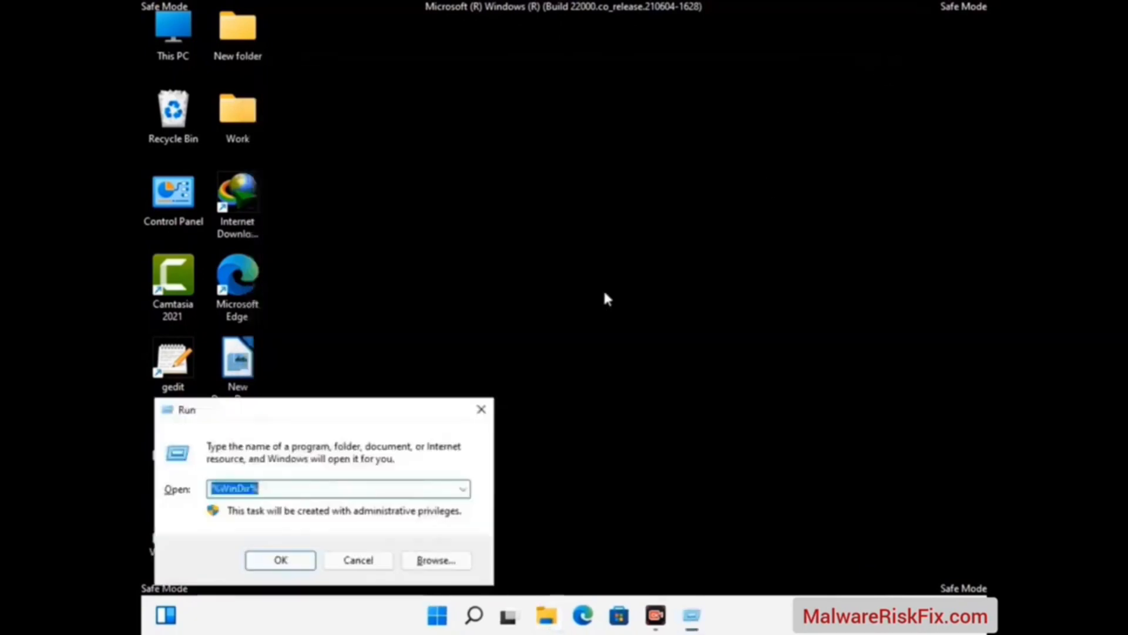
drag(375, 410, 639, 147)
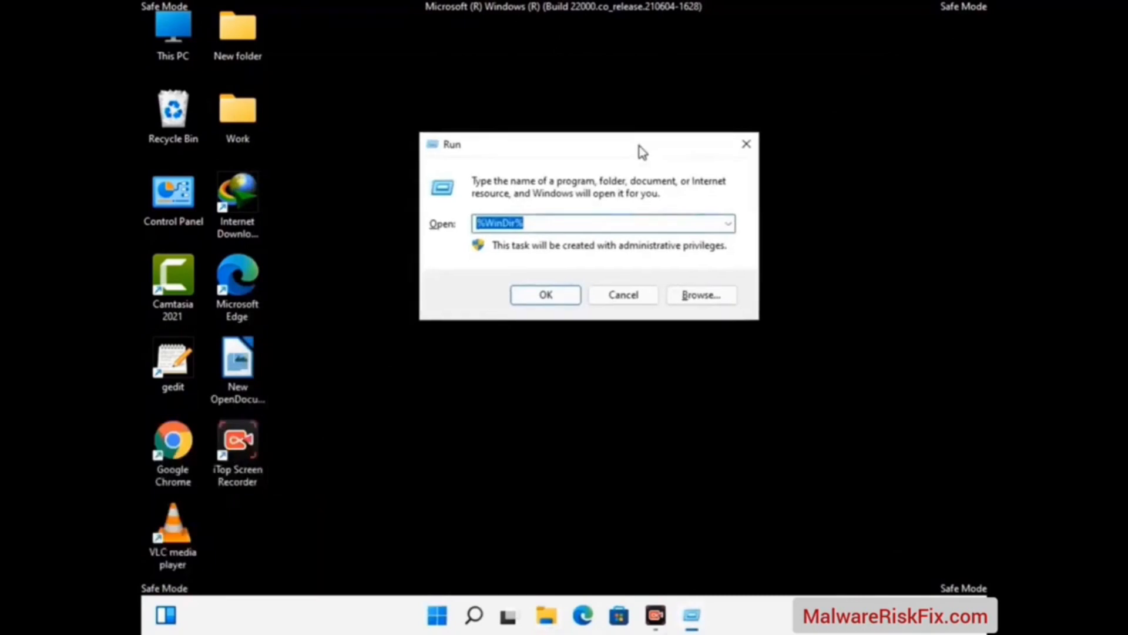
text(%temp)
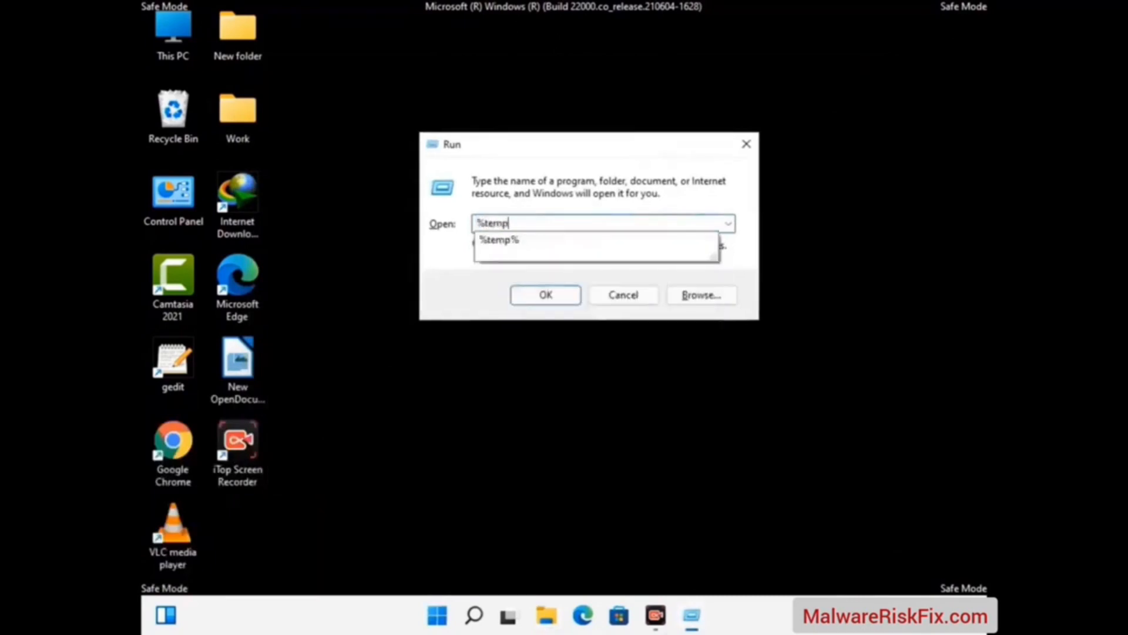
text(%)
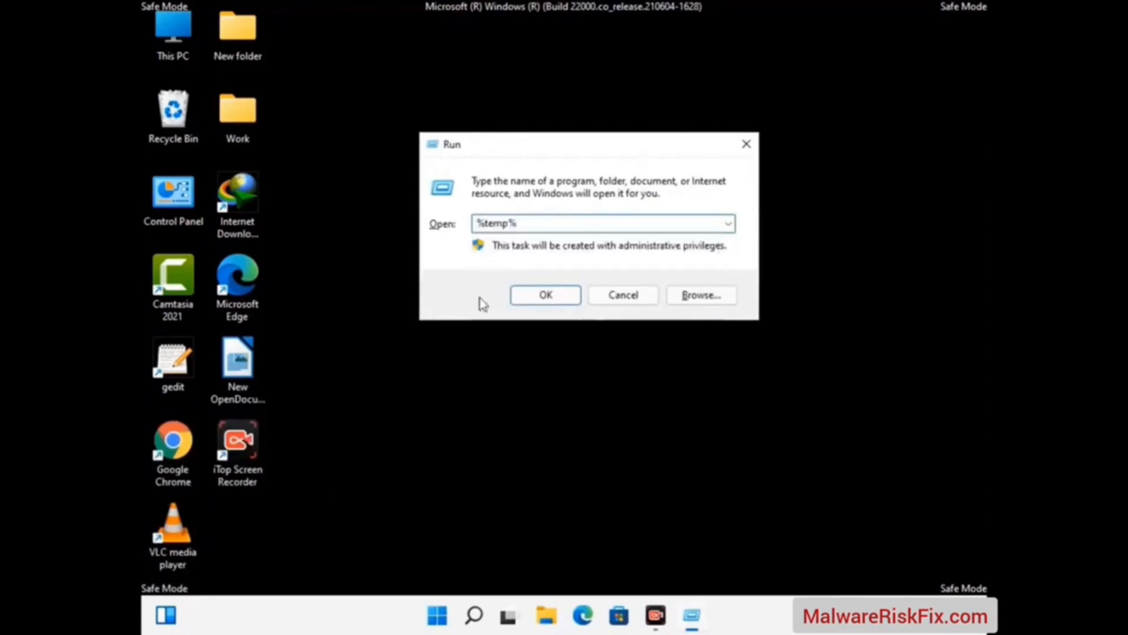
click(563, 293)
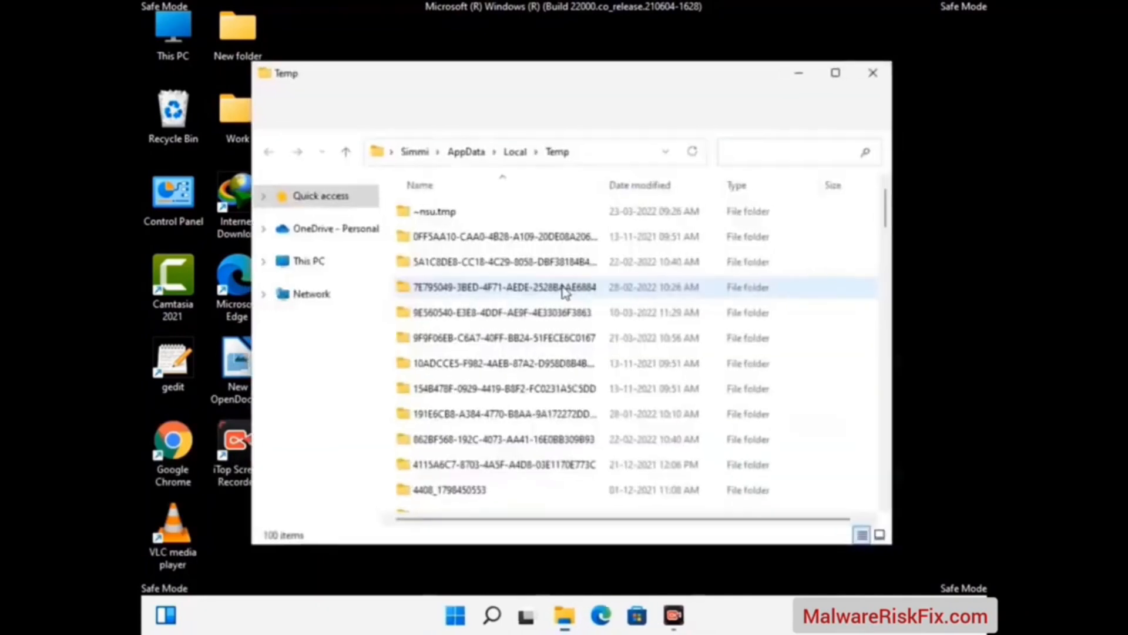
Delete all files and folders from the user's Temp folder and close the folder window
click(513, 340)
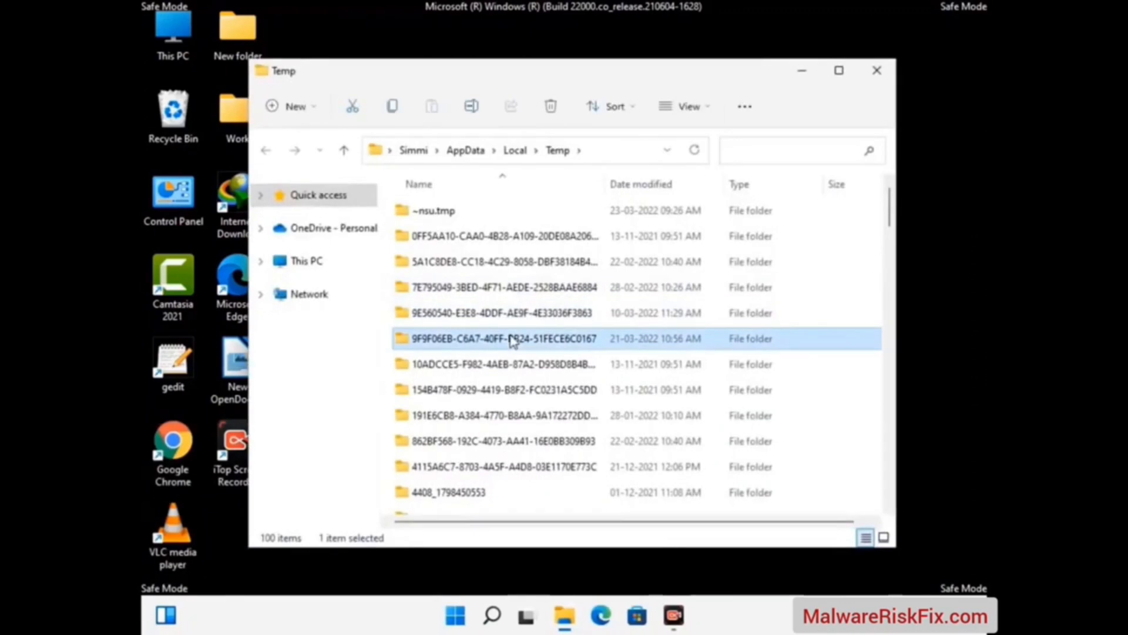
key(ctrl+a)
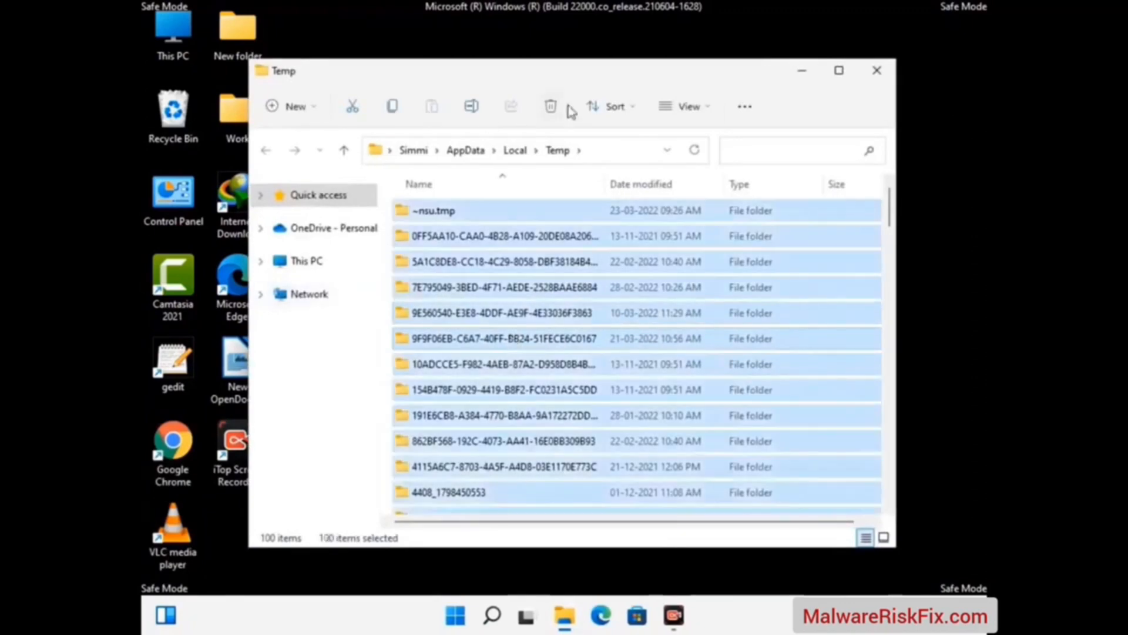
click(552, 107)
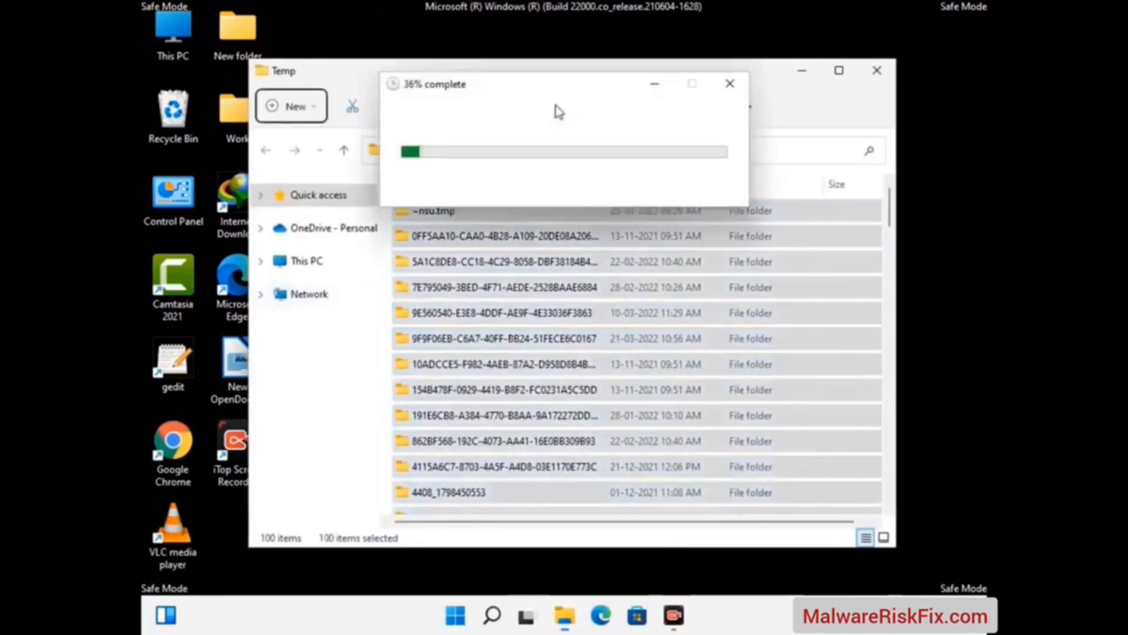
click(876, 70)
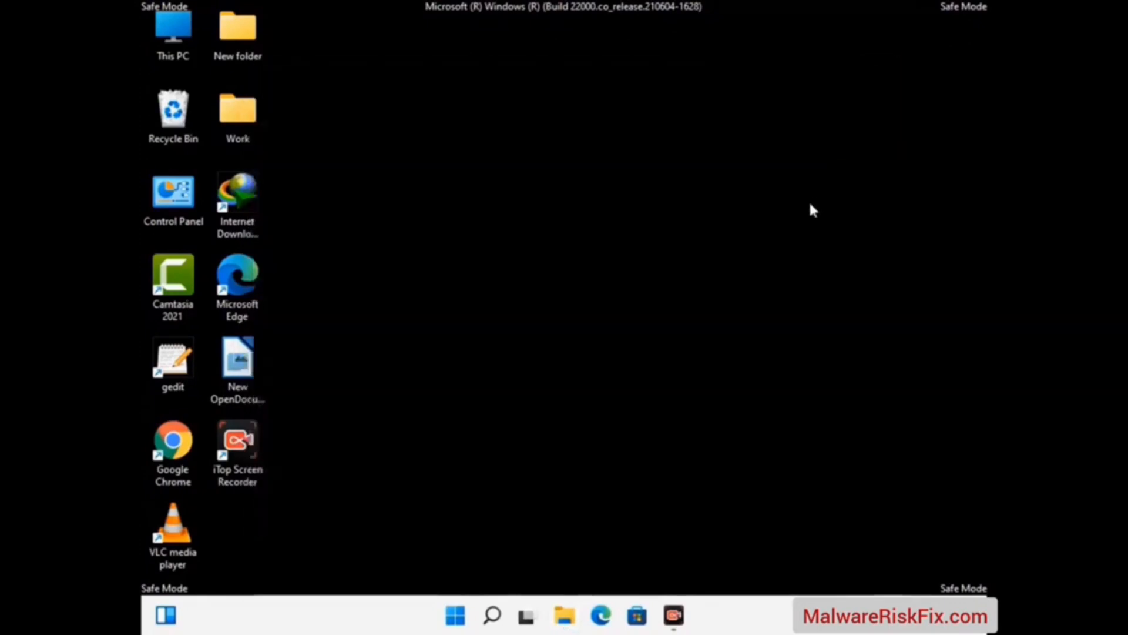
Open the Windows Temp folder by running temp
key(super+r)
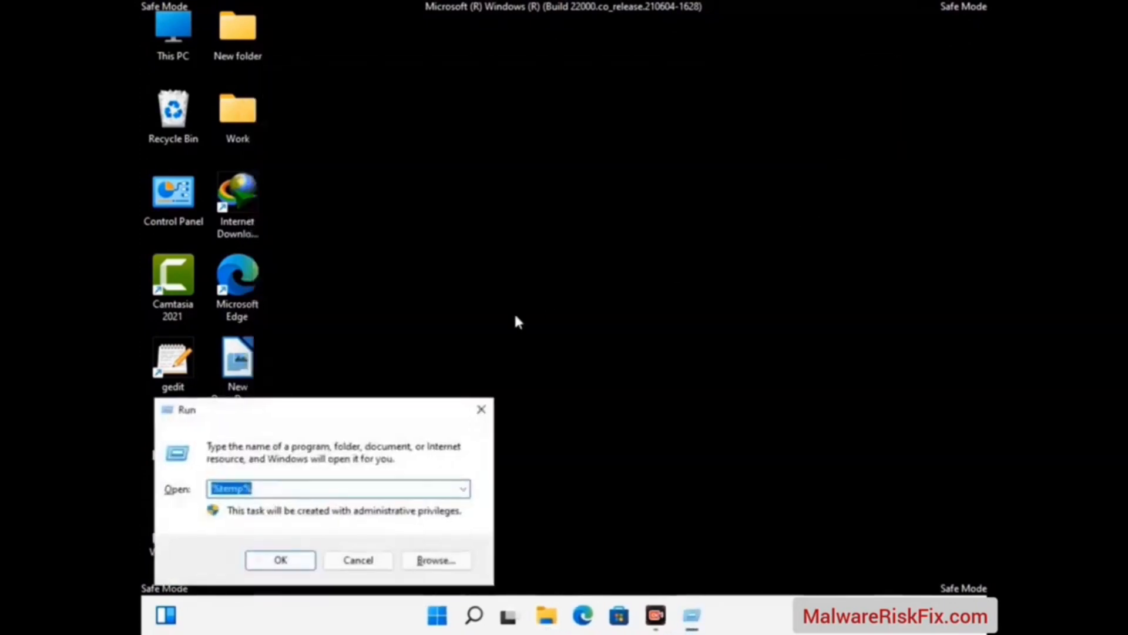
drag(384, 406, 645, 164)
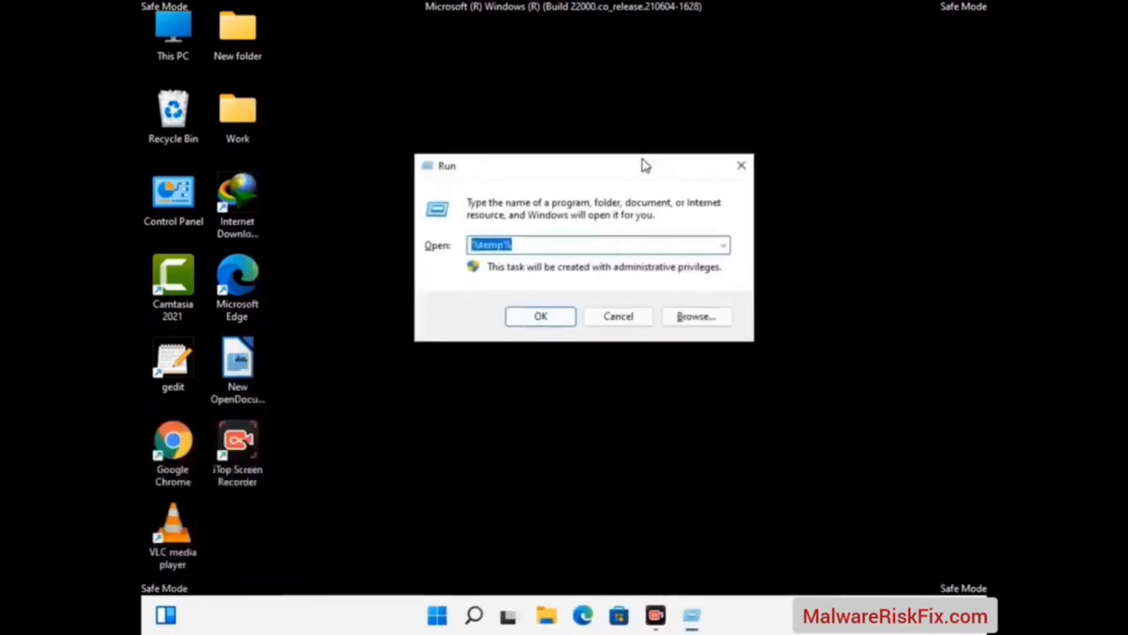
text(temp)
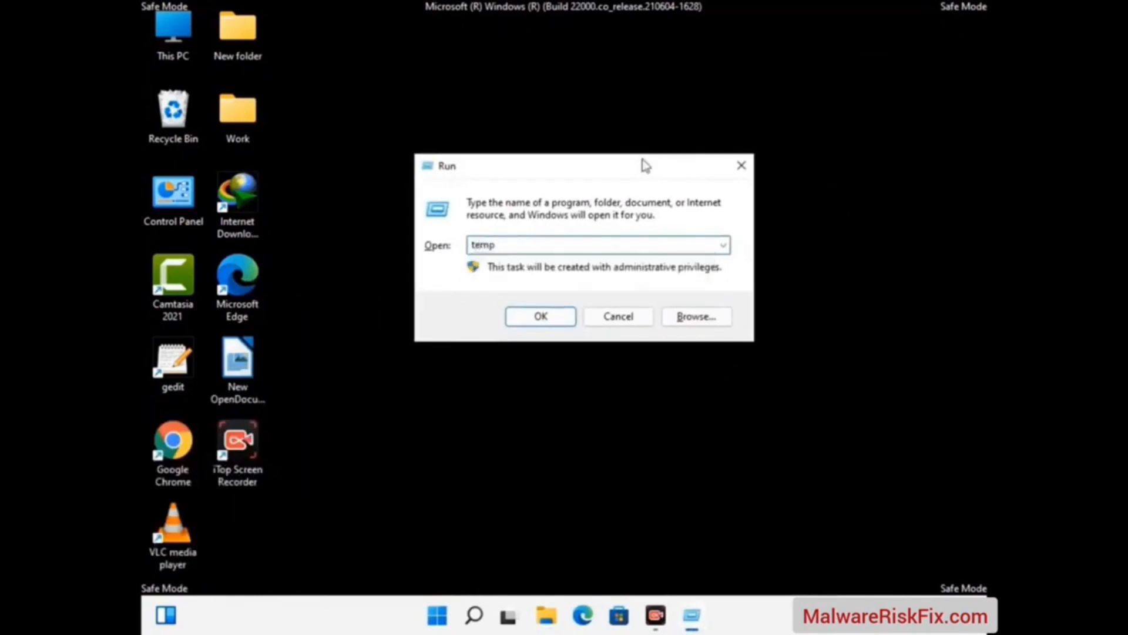
key(Return)
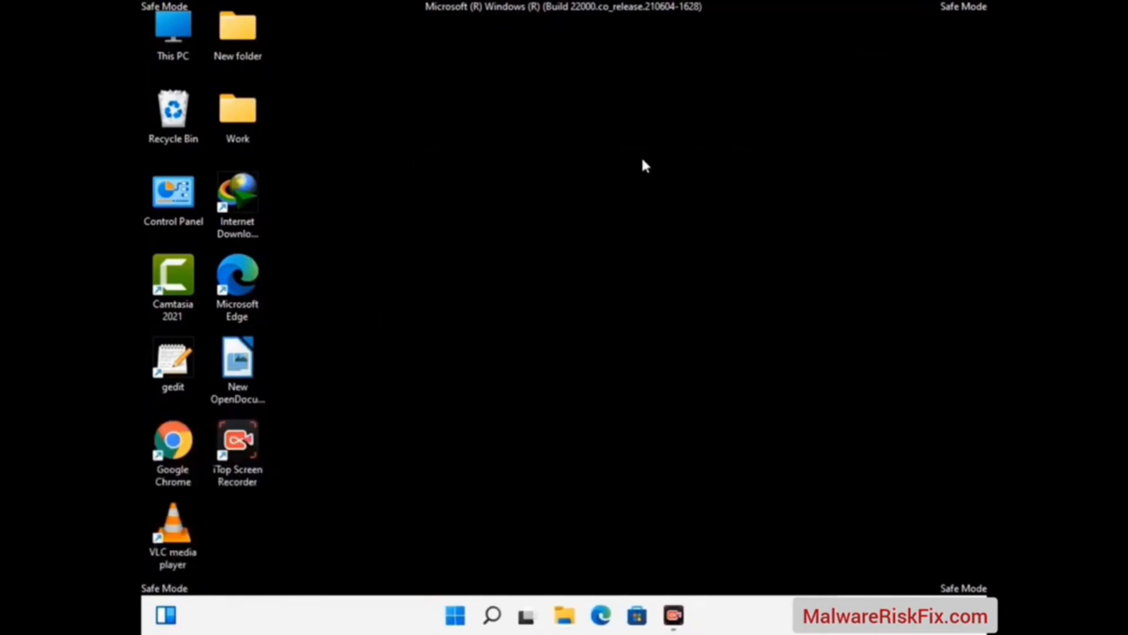
Delete all files and folders from the Windows Temp folder and close its window
key(ctrl+a)
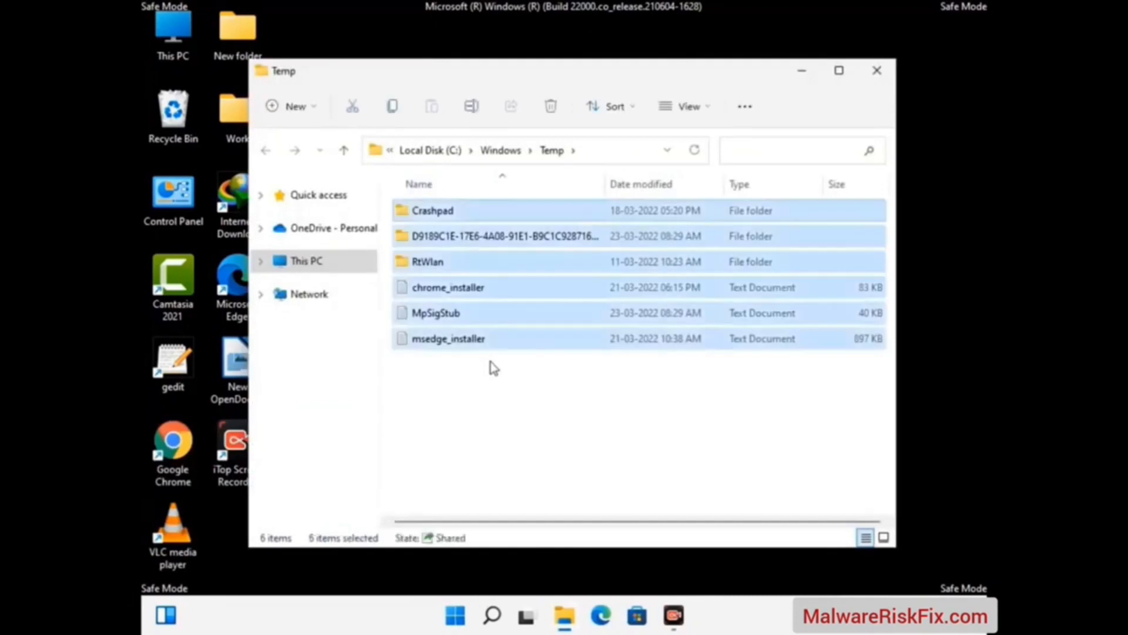
click(551, 107)
click(878, 72)
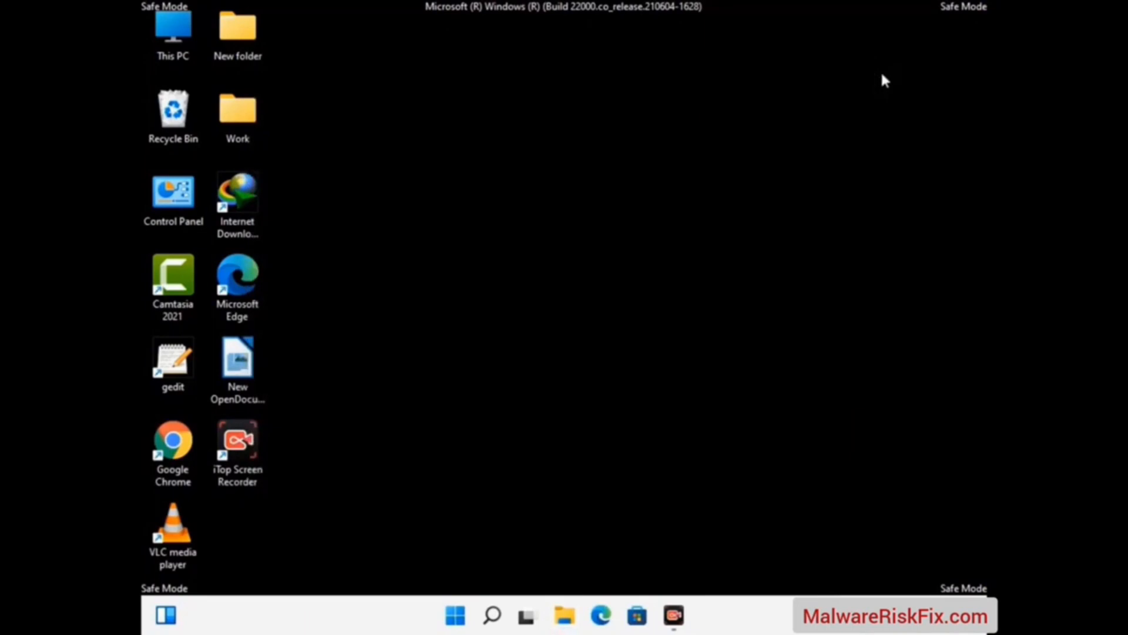
Open the Registry Editor by running regedit
key(super+r)
drag(345, 410, 587, 141)
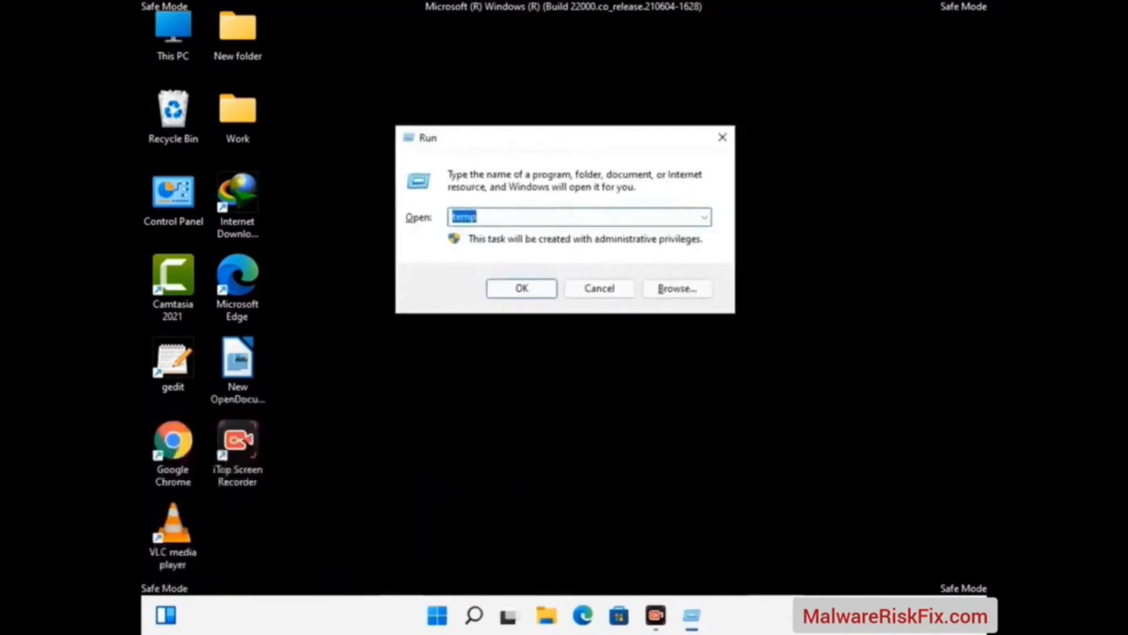
text(regedit)
key(Return)
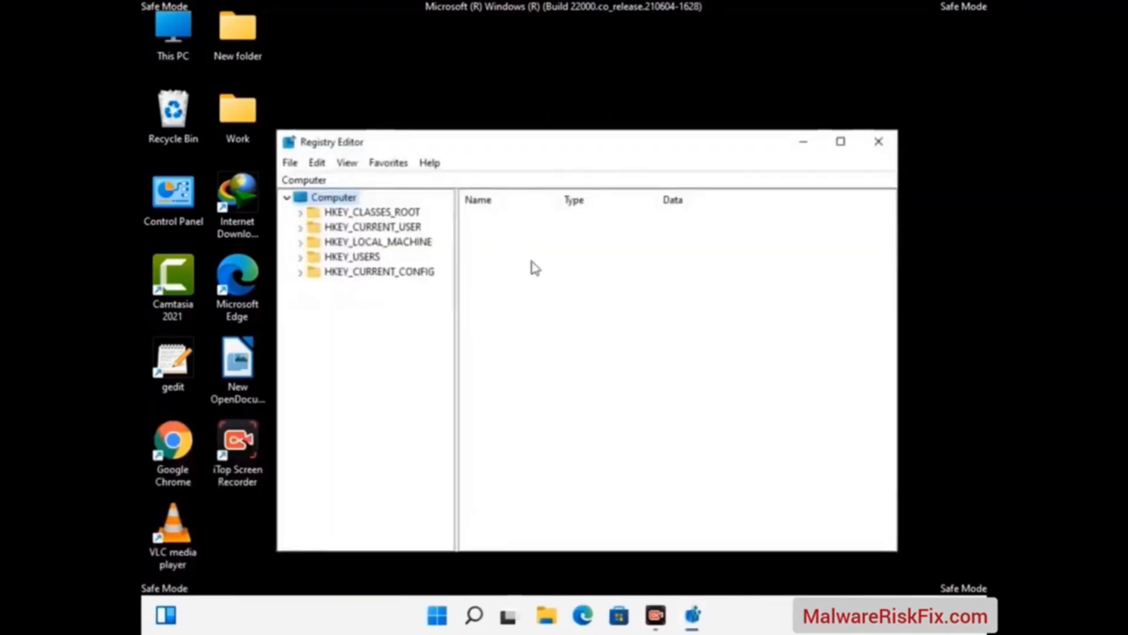
Expand the registry path HKEY_CURRENT_USER\Software\Microsoft
click(300, 228)
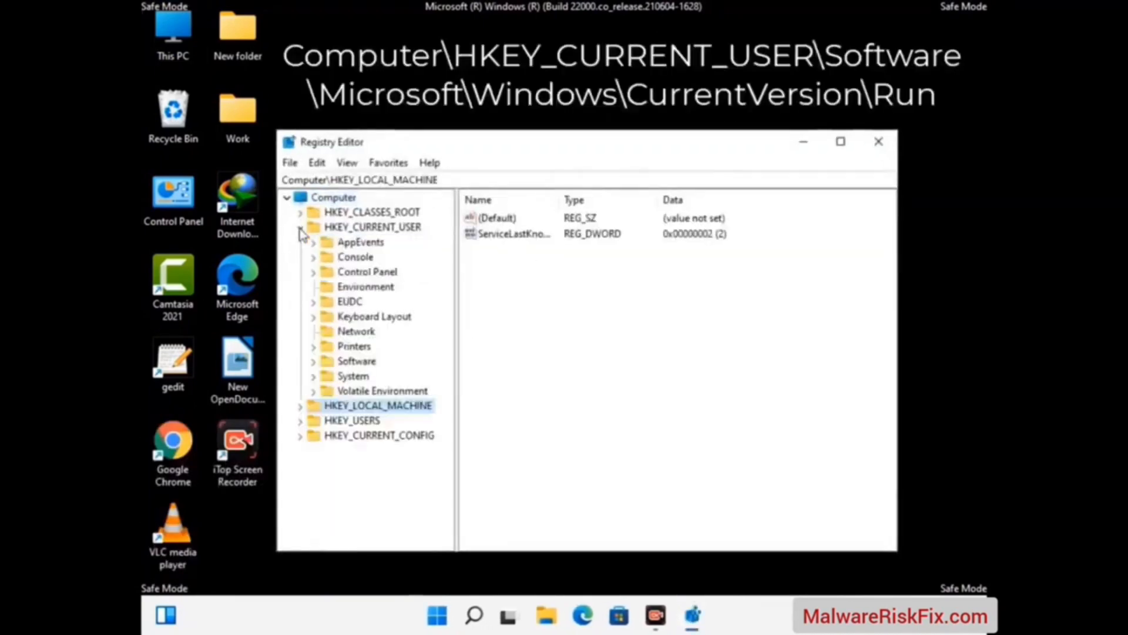
click(352, 364)
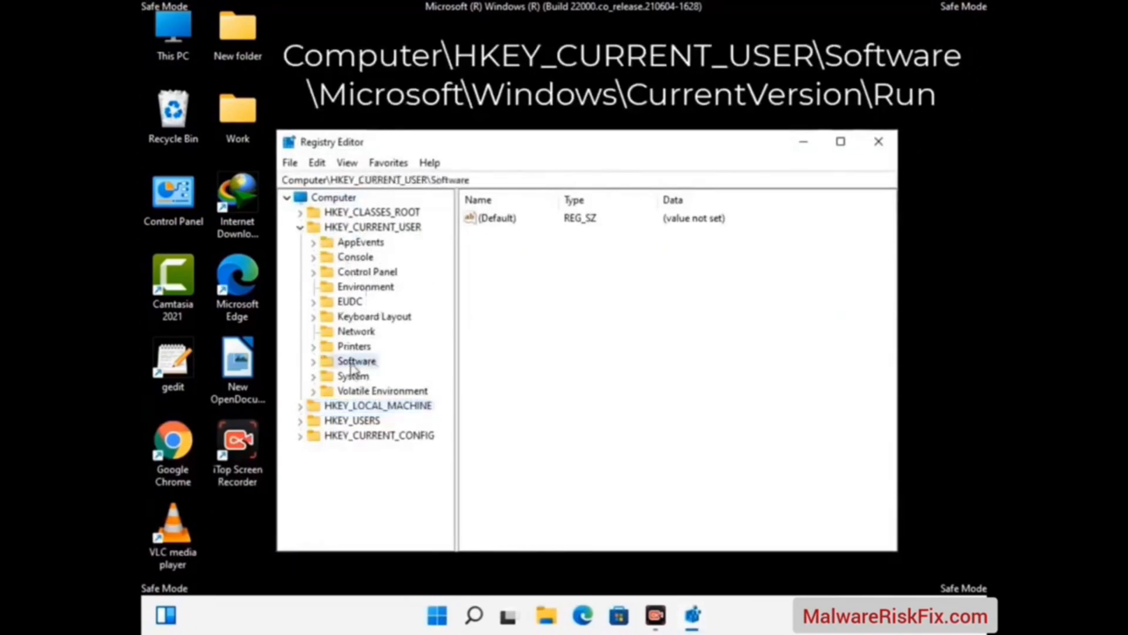
click(312, 361)
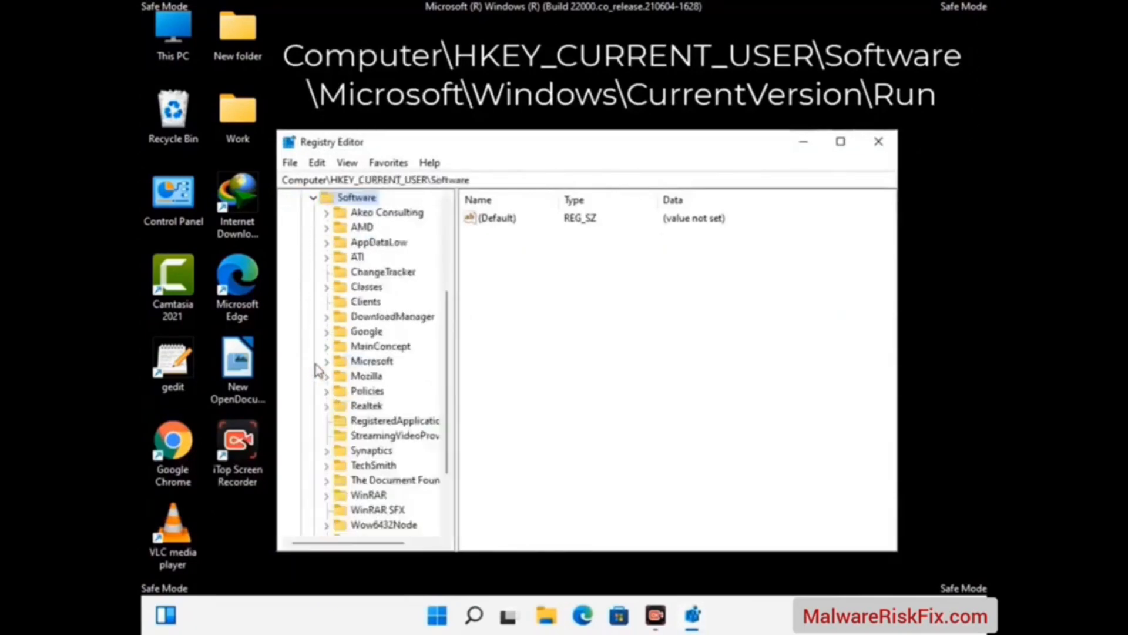
double_click(367, 363)
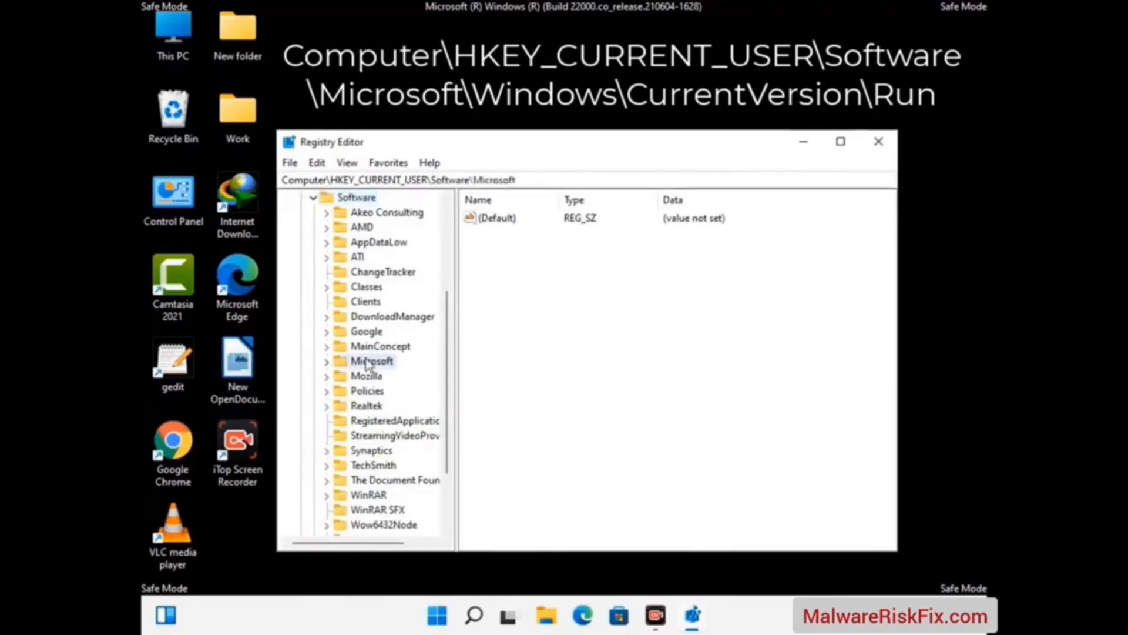
Expand the Windows key under Microsoft and its CurrentVersion subkey
scroll(408, 385, down, 4)
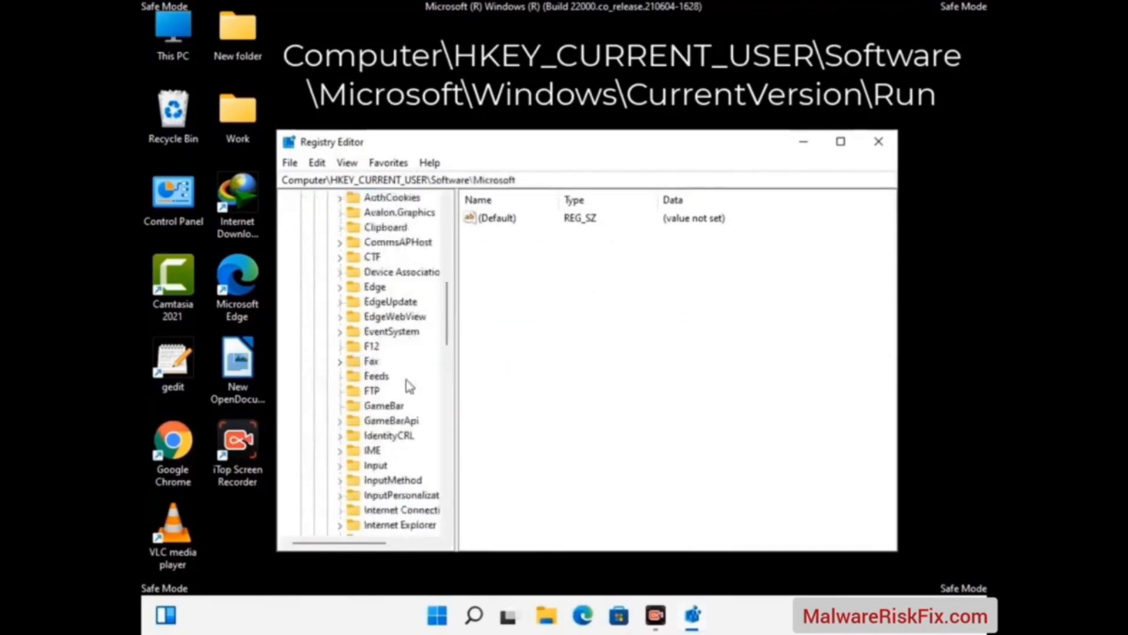
scroll(407, 386, down, 3)
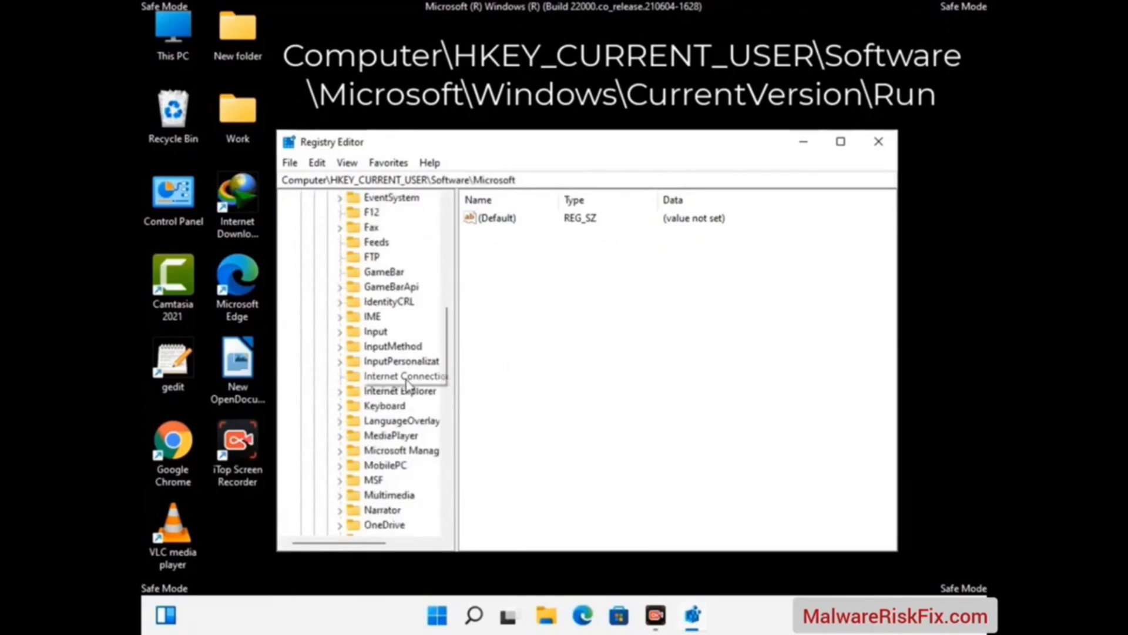
scroll(407, 385, down, 6)
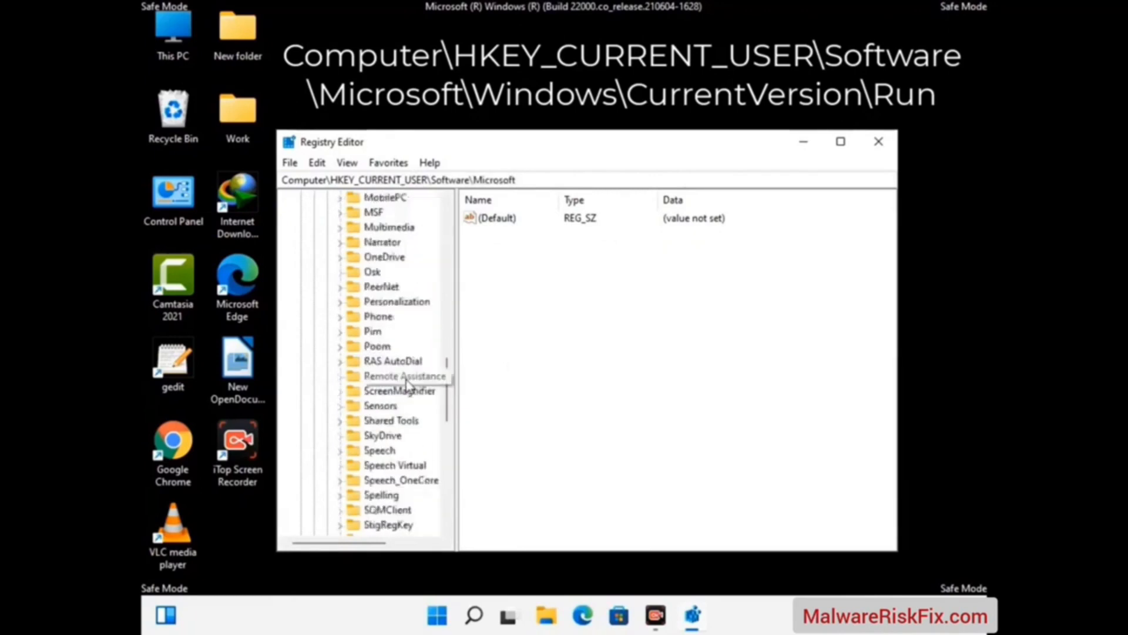
scroll(407, 385, down, 4)
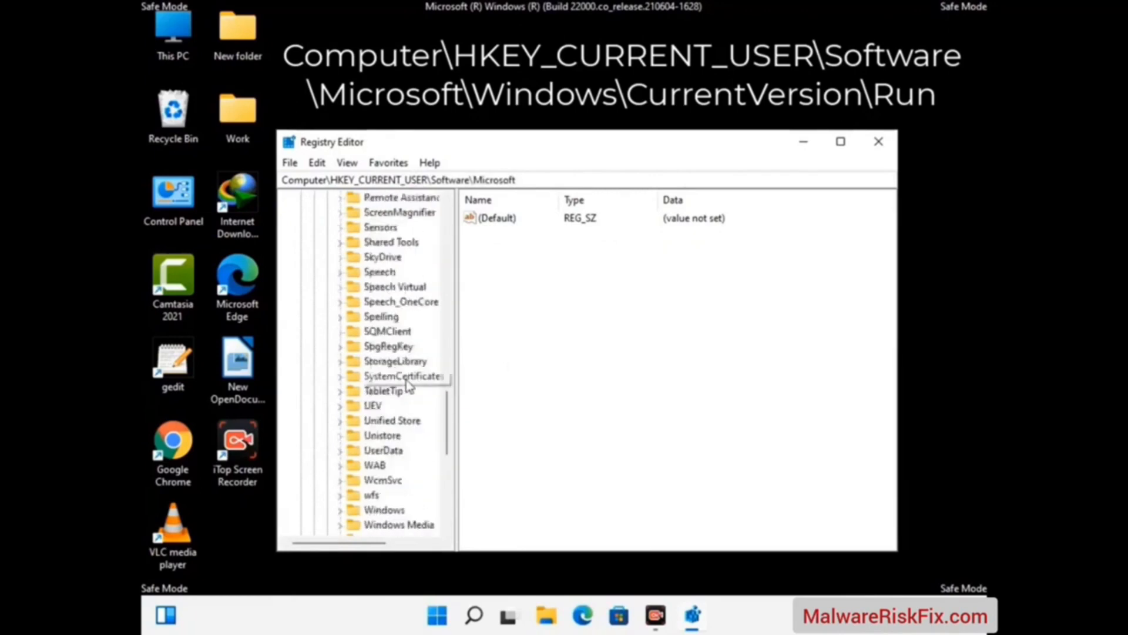
double_click(400, 420)
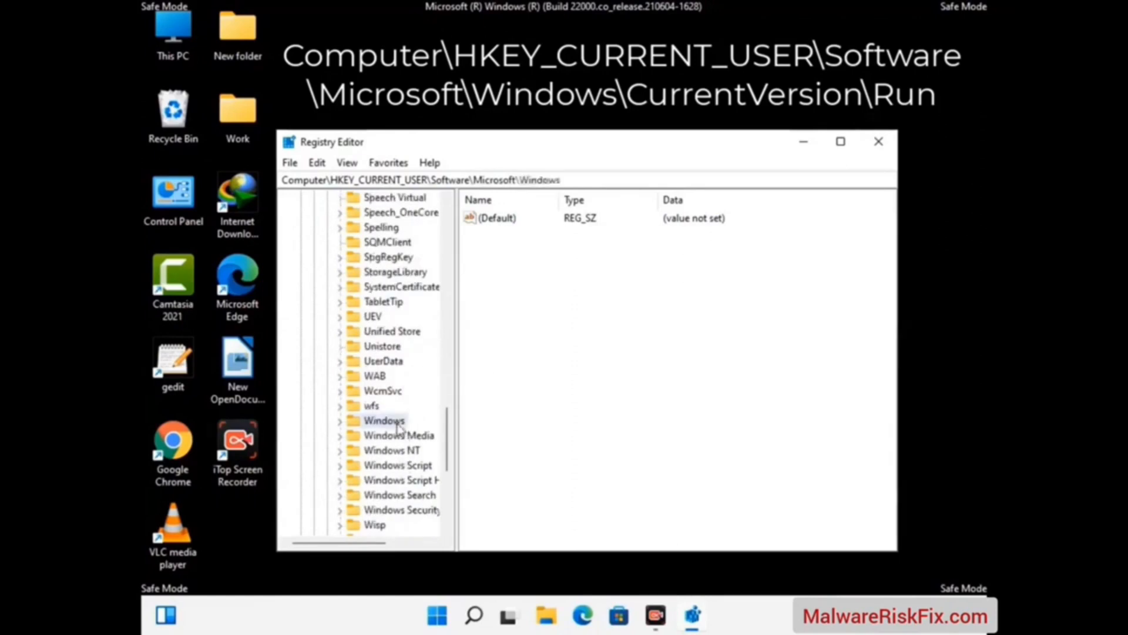
scroll(411, 418, down, 1)
double_click(409, 407)
Open the Run key under CurrentVersion to show its startup entries
scroll(405, 385, down, 5)
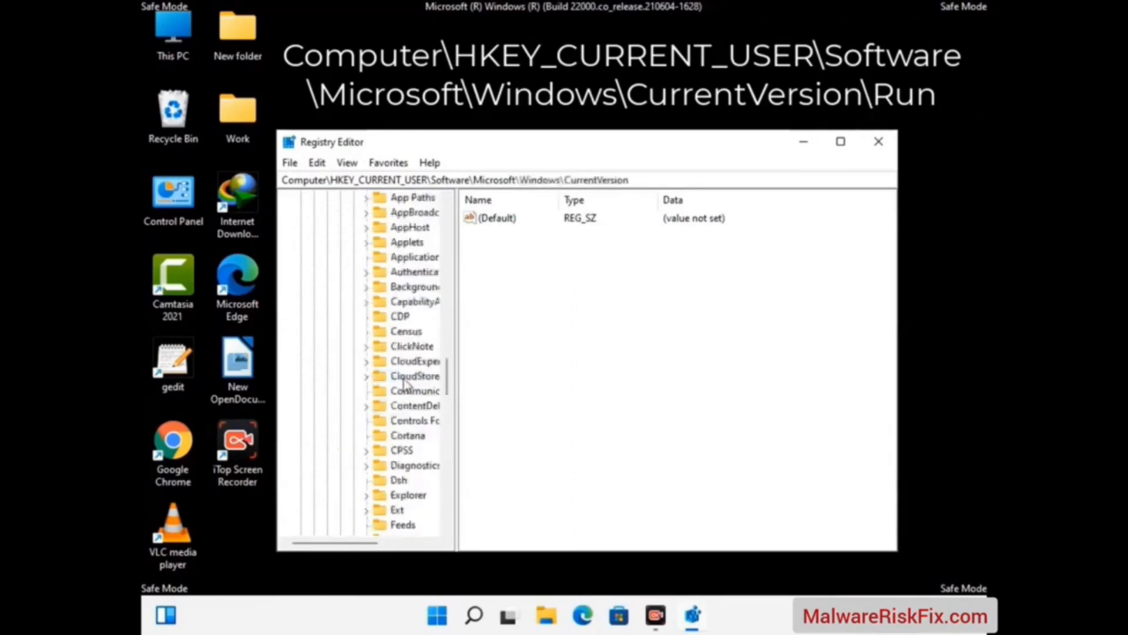
scroll(406, 384, down, 2)
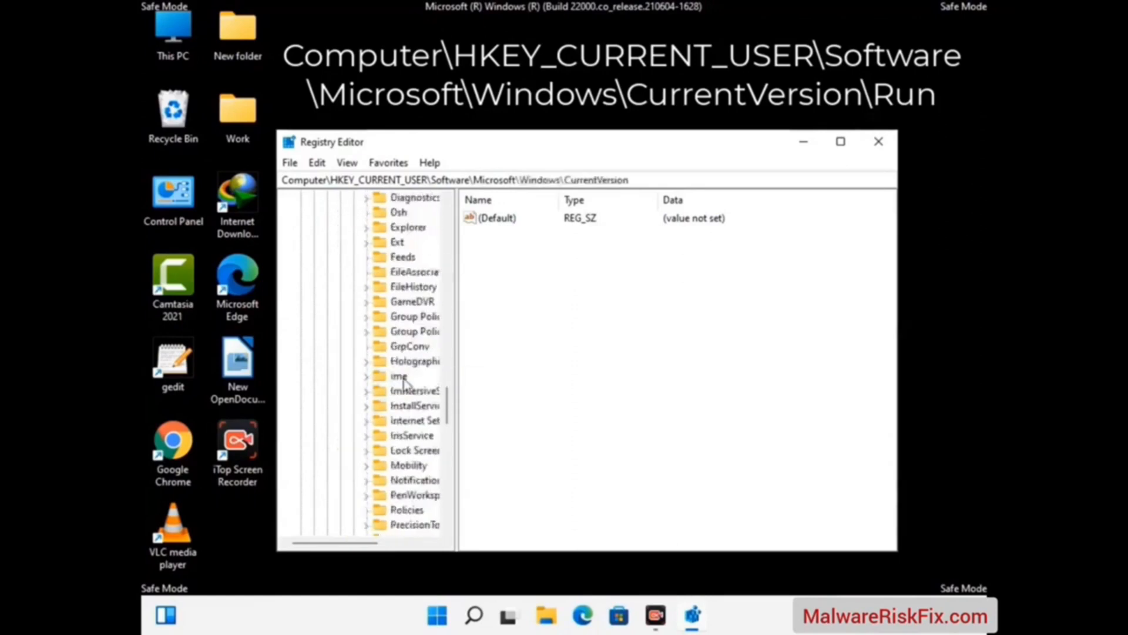
scroll(405, 385, down, 1)
scroll(404, 383, down, 2)
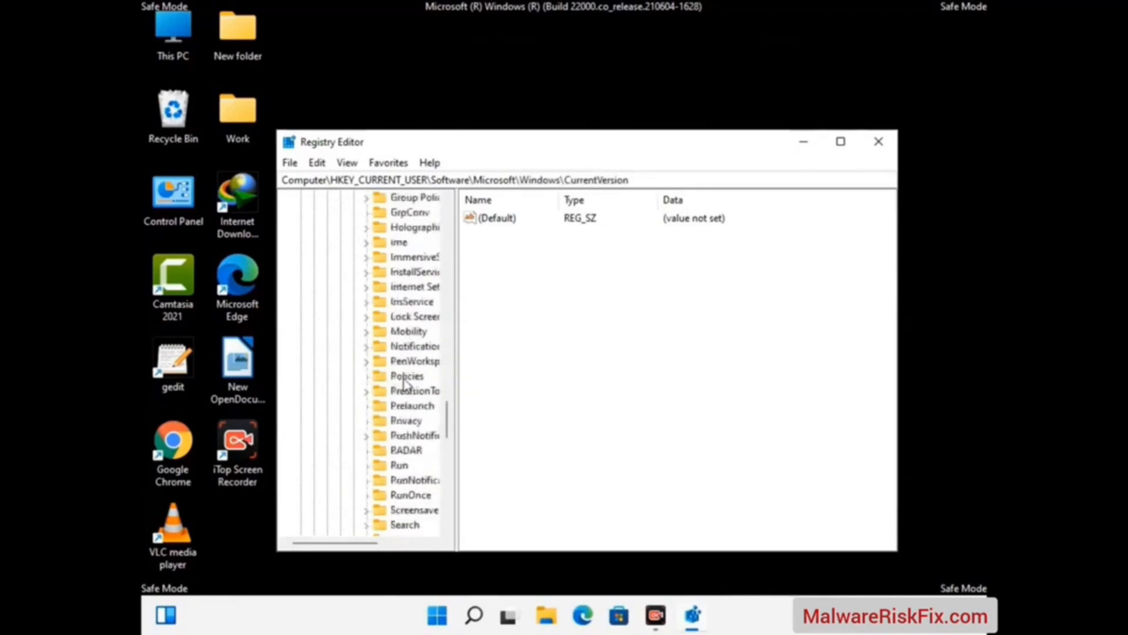
scroll(404, 383, down, 1)
click(401, 423)
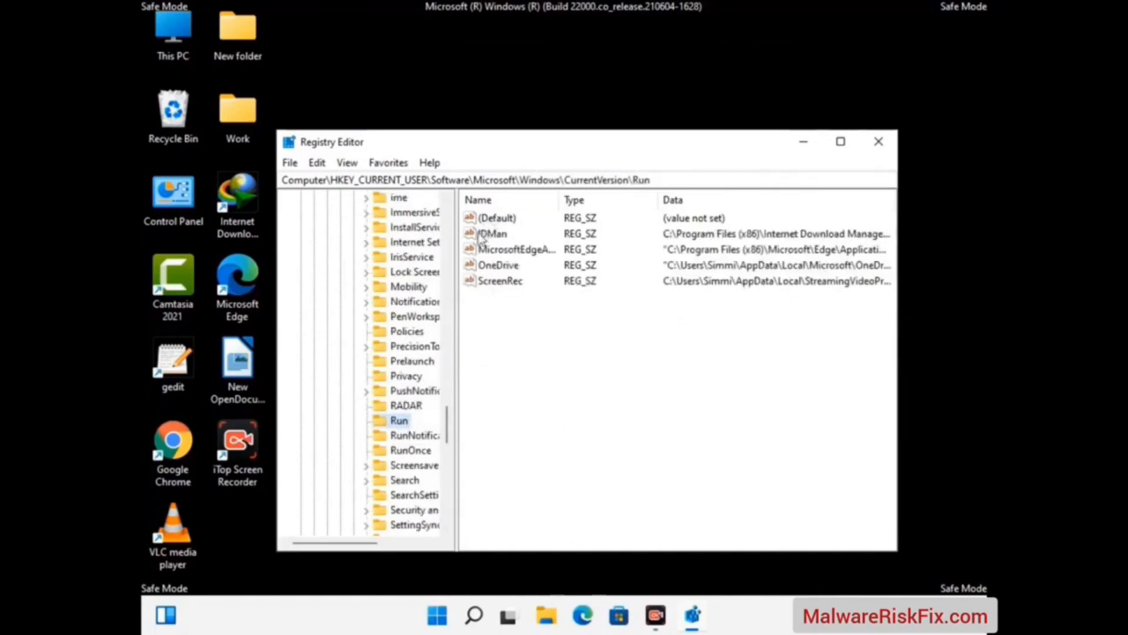
Delete the ScreenRec value from the current user's Run key
click(500, 282)
click(569, 283)
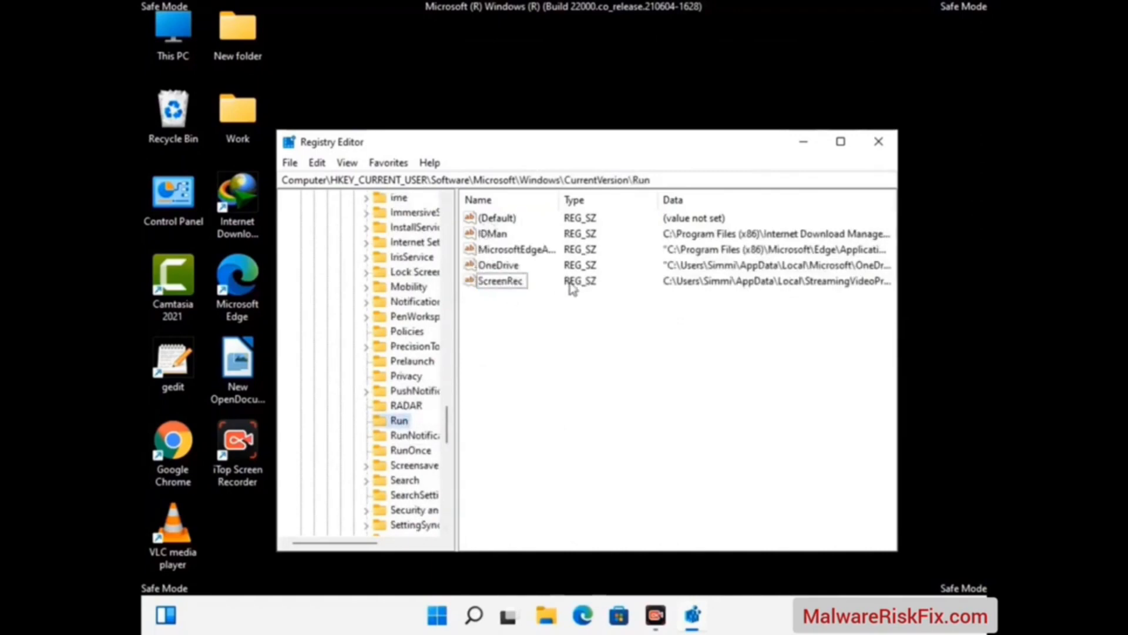
click(509, 284)
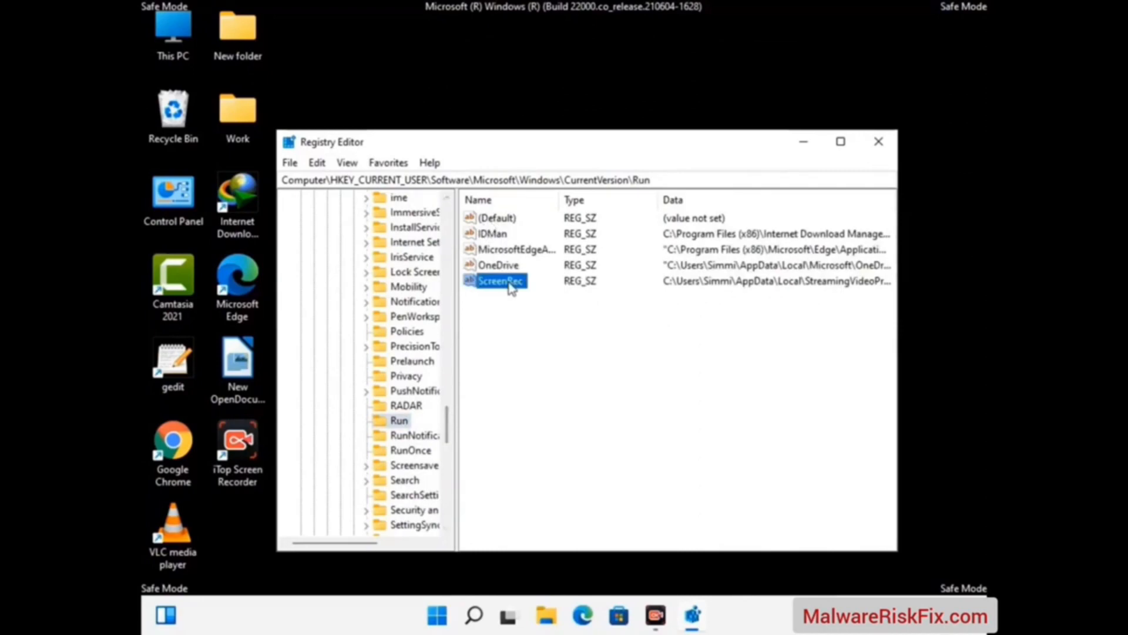
right_click(510, 286)
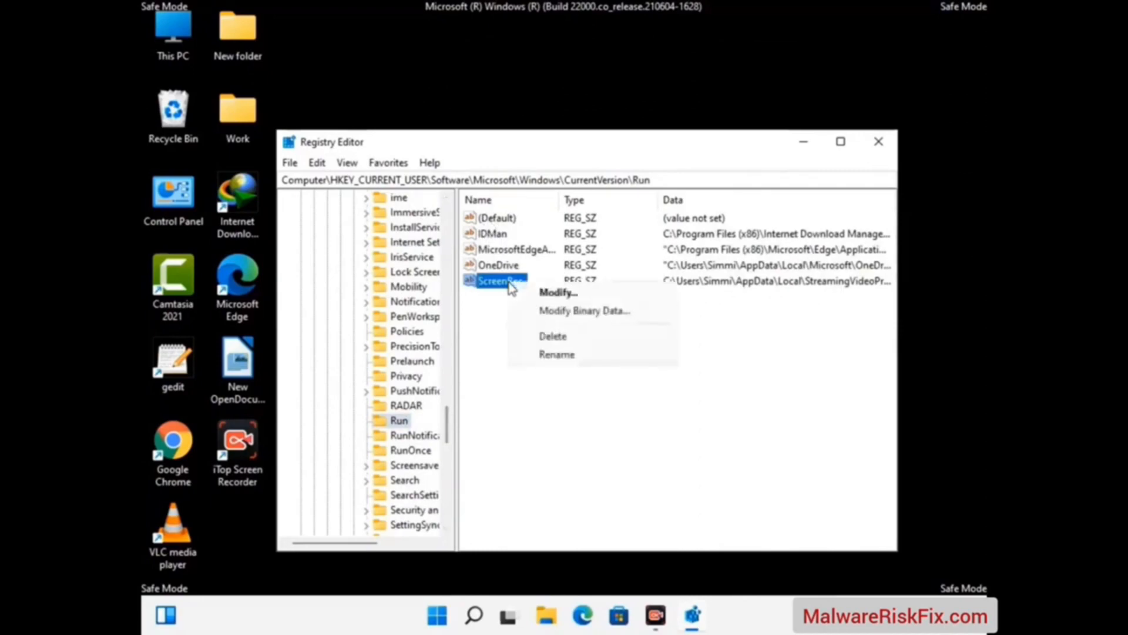
click(541, 336)
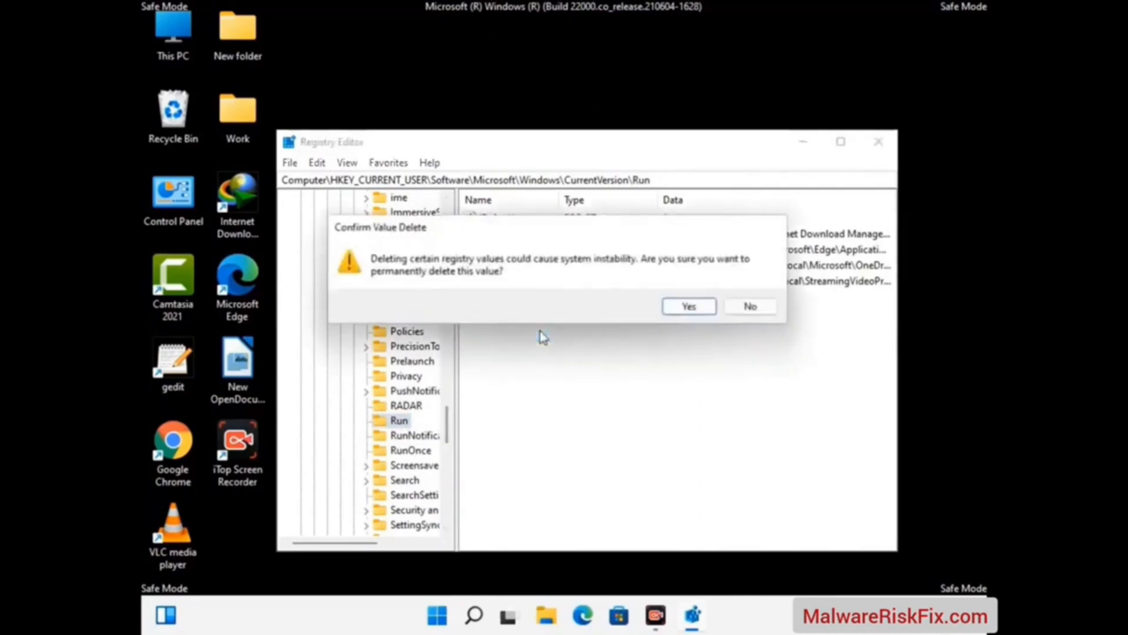
Confirm the permanent deletion of the selected ScreenRec startup value
click(705, 310)
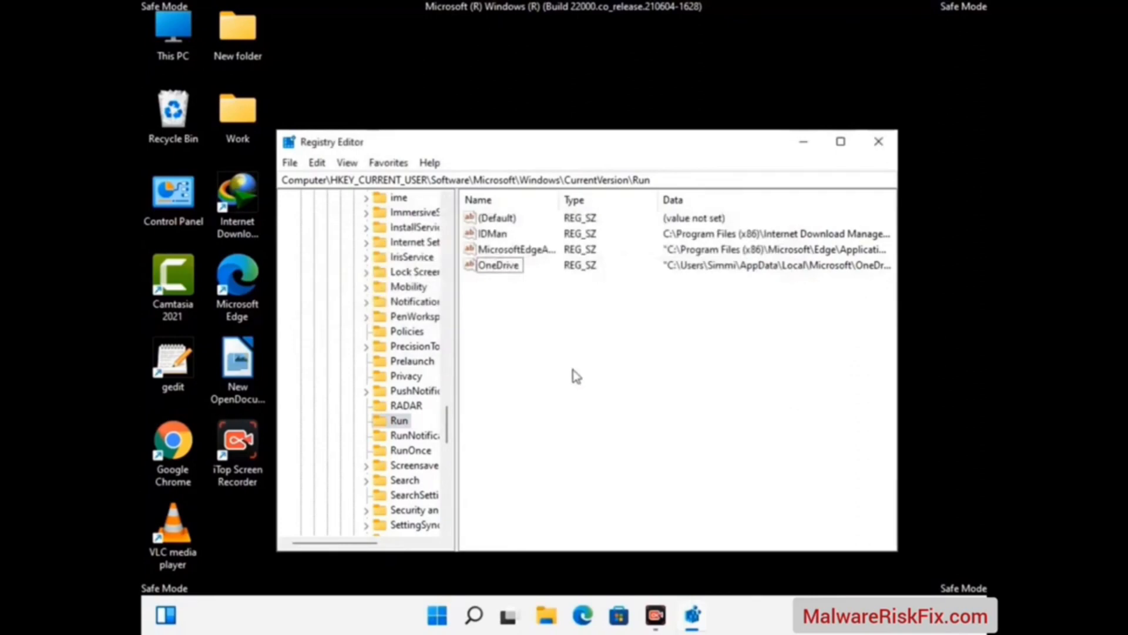
Search the registry keys, values and data for "Virus Name", then stop the search and close the Registry Editor
key(ctrl+f)
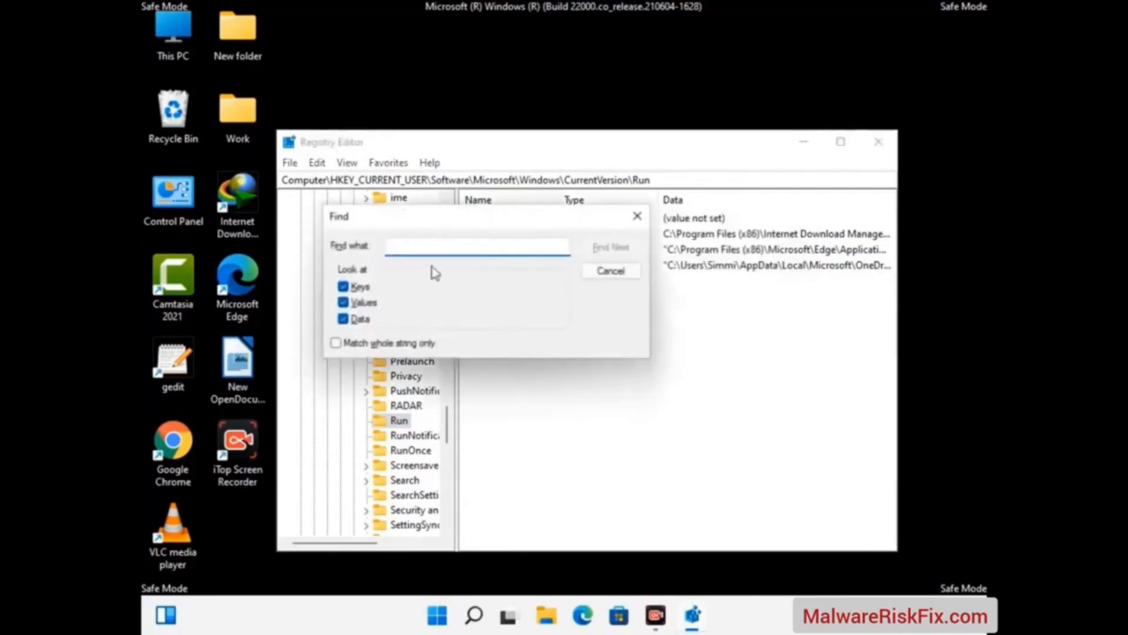
text(Virus )
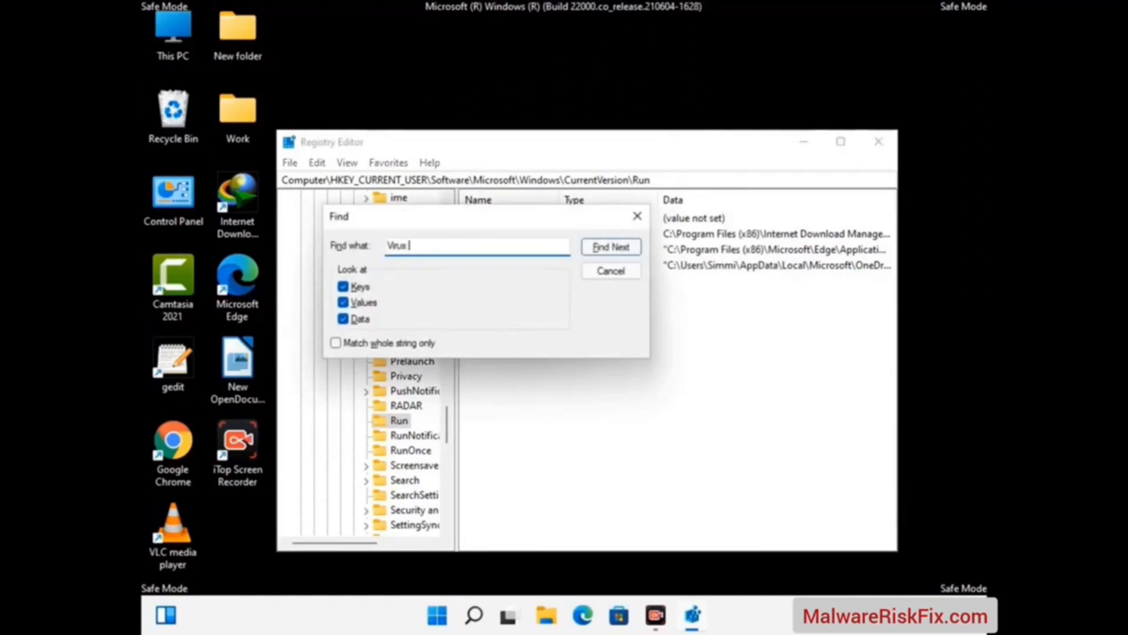
text(Name)
click(599, 252)
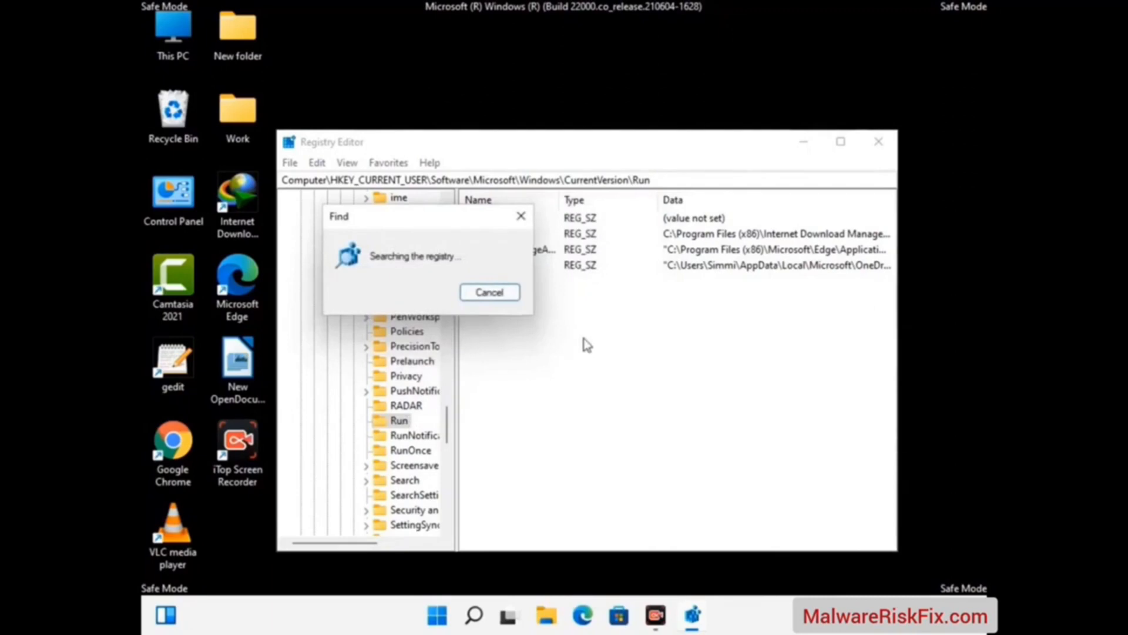
click(528, 219)
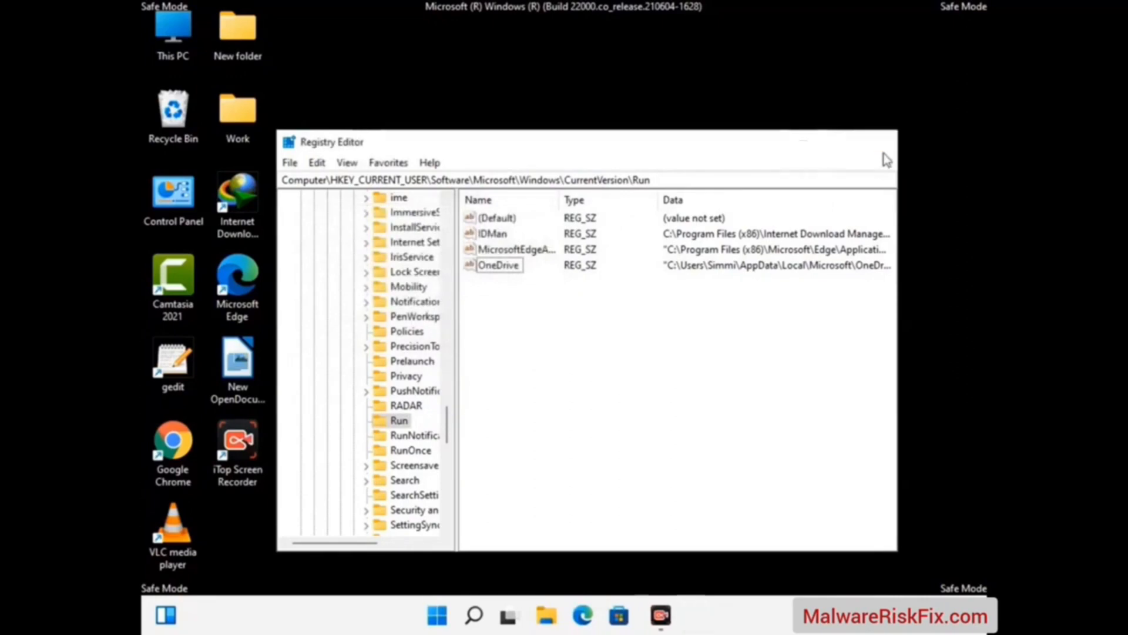
click(883, 151)
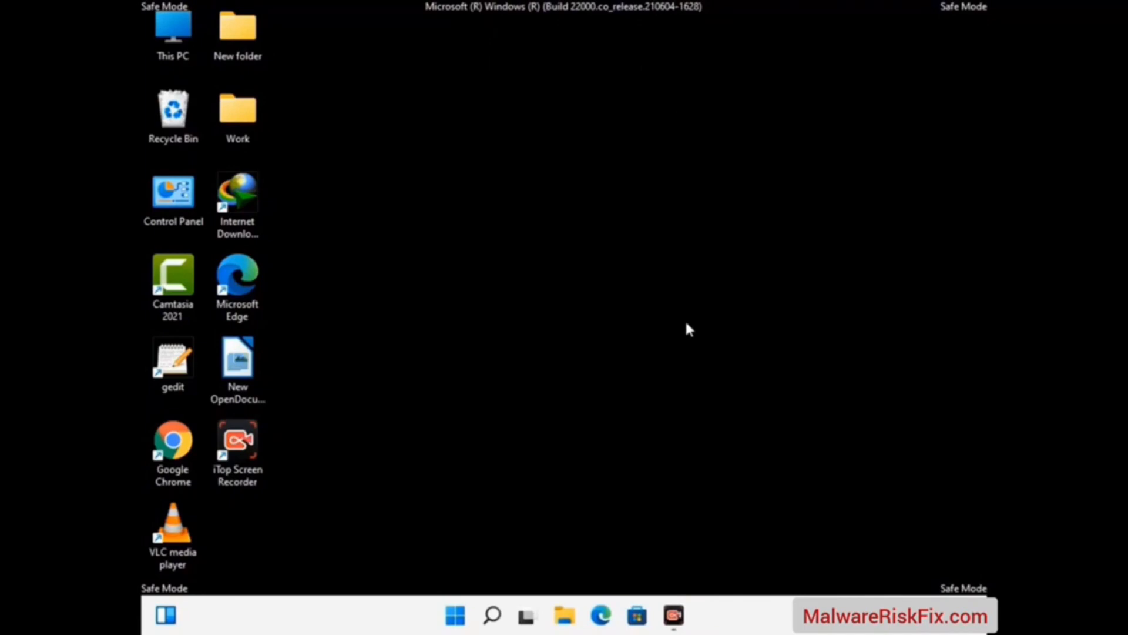
Open System Configuration by running the msconfig command
key(super+r)
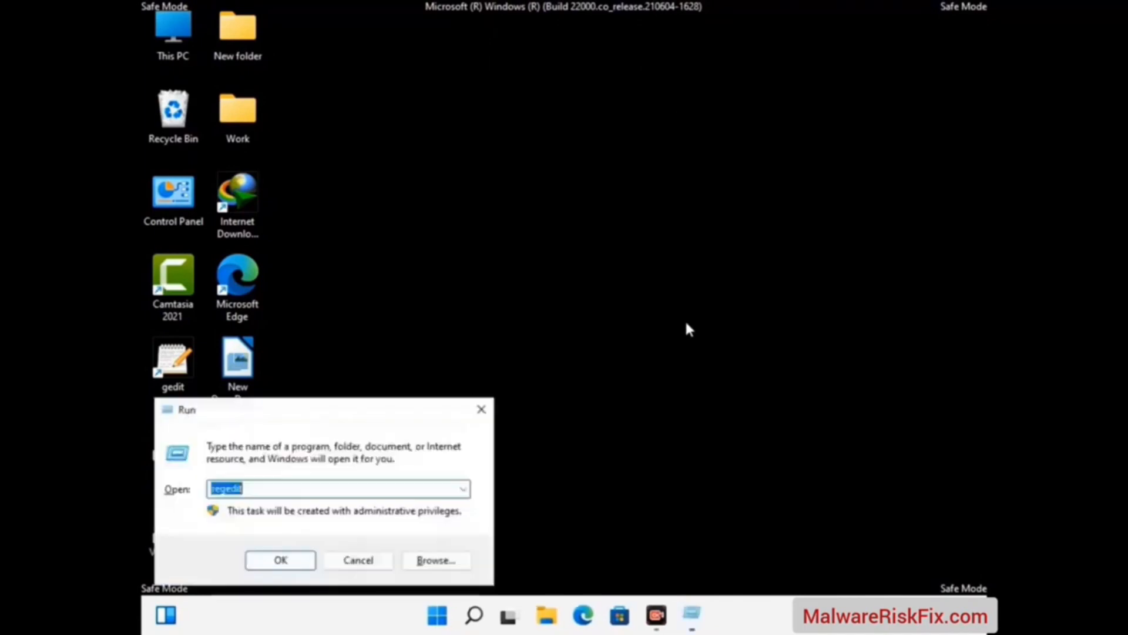
drag(328, 411, 580, 176)
text(msconfig)
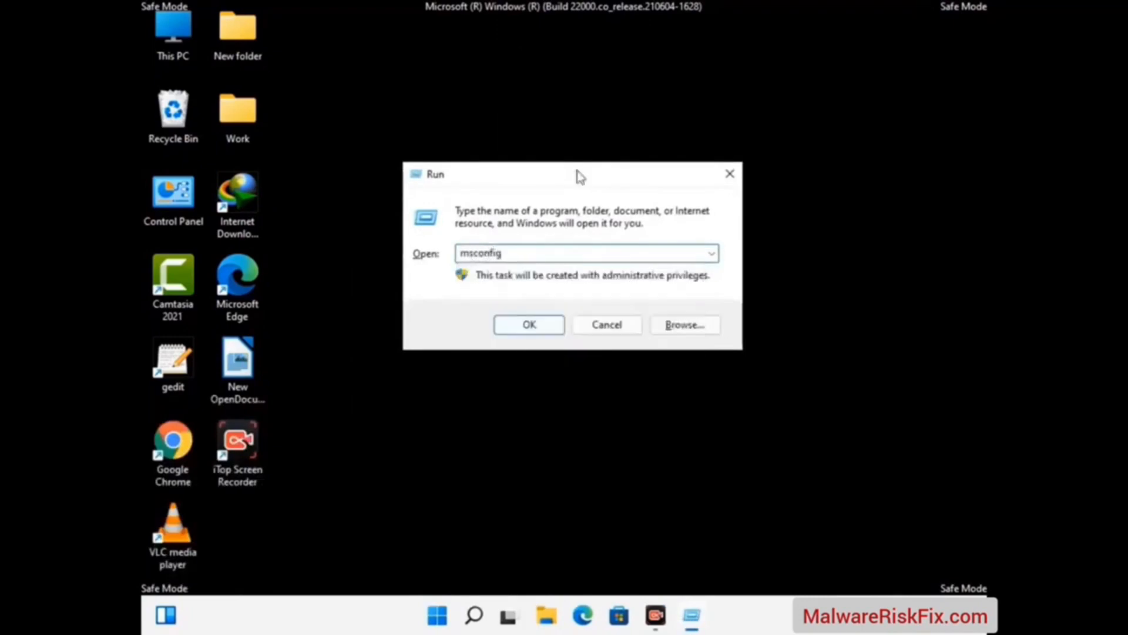
click(523, 323)
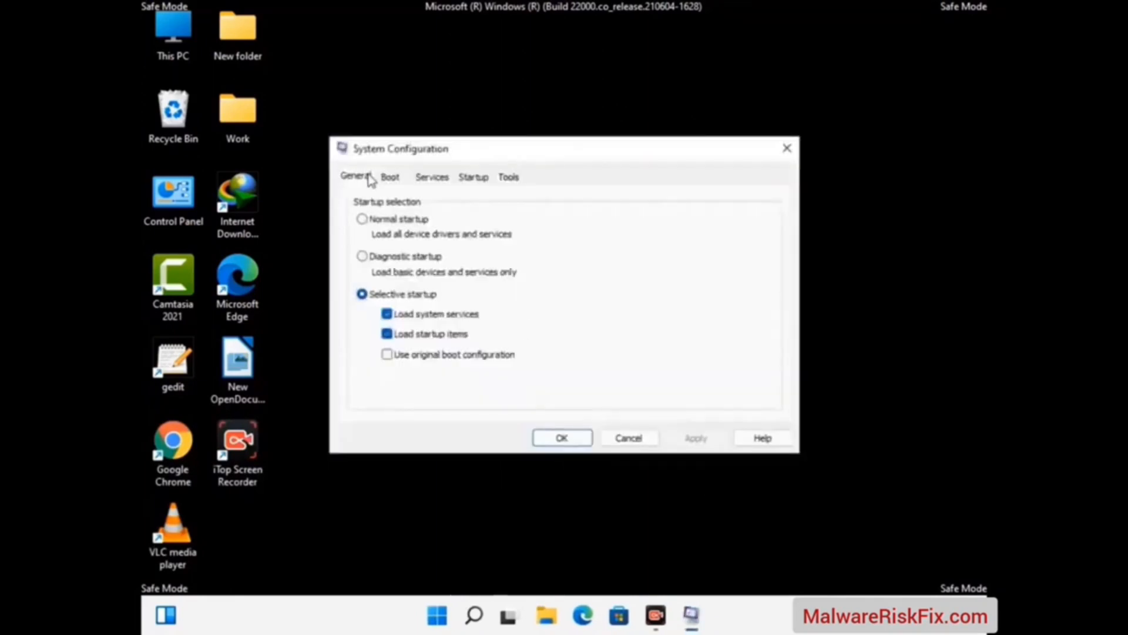
Turn off Safe boot in the boot options for Windows 11
click(390, 177)
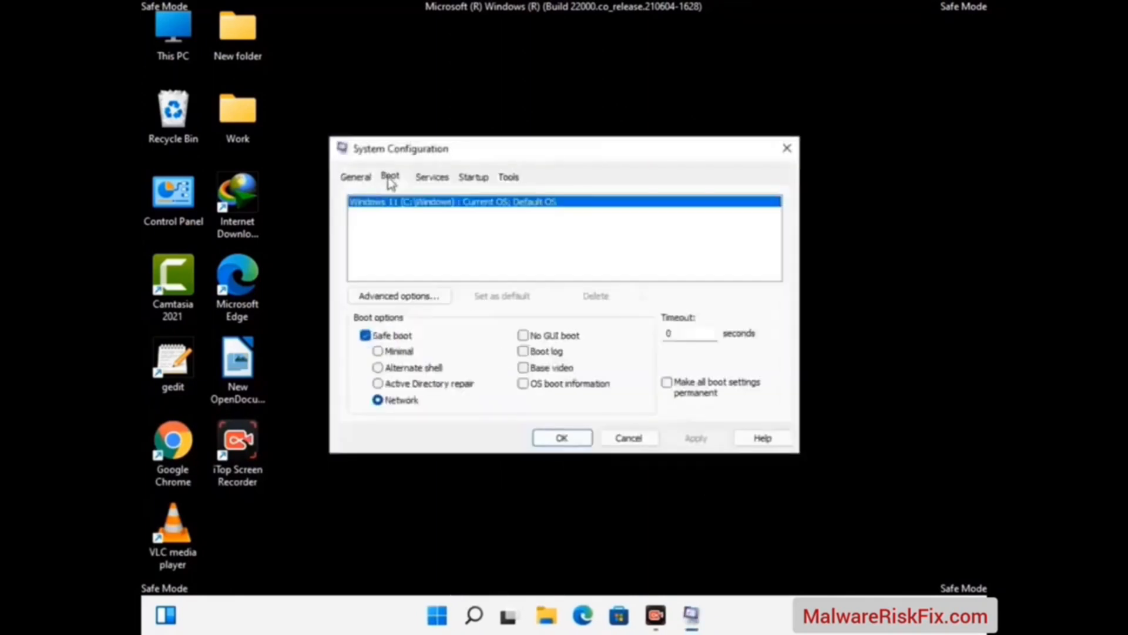
click(365, 337)
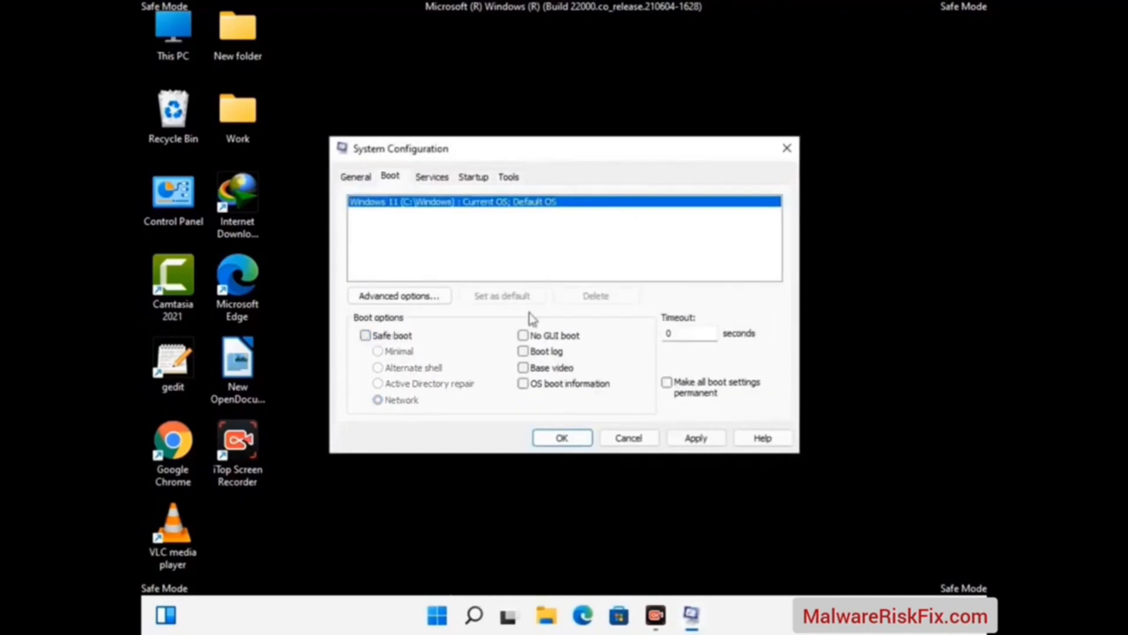